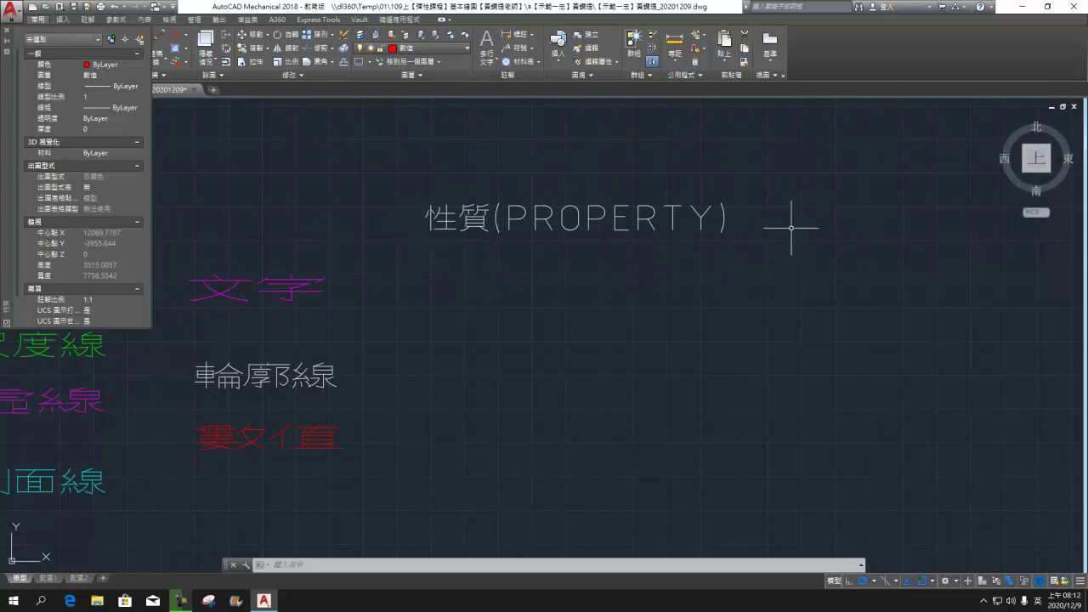
# Step: Start a single-line text command, then cancel it
pyautogui.click(498, 60)
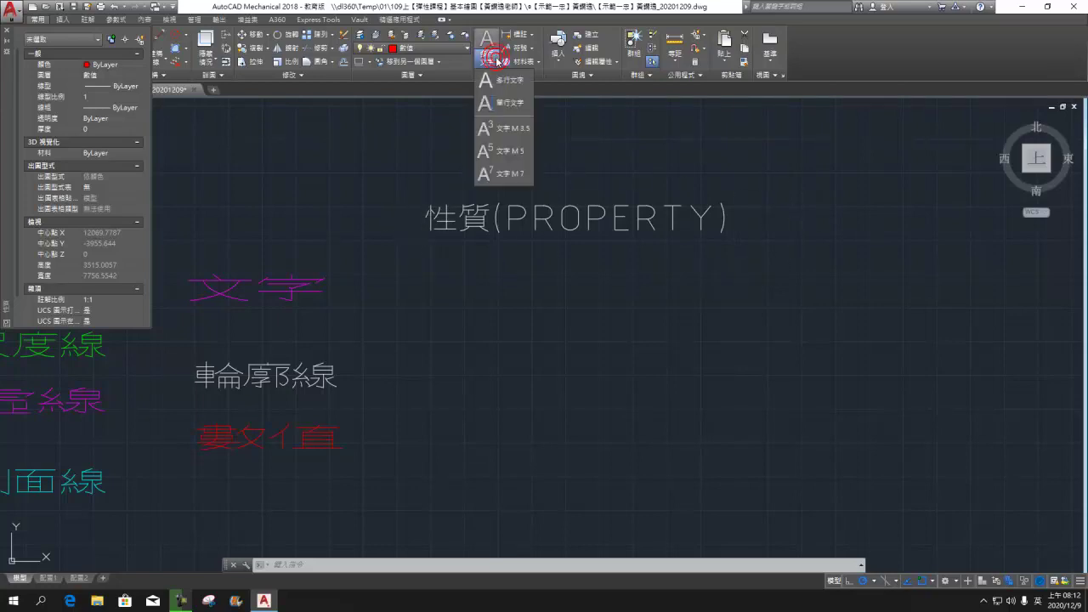
pyautogui.click(506, 102)
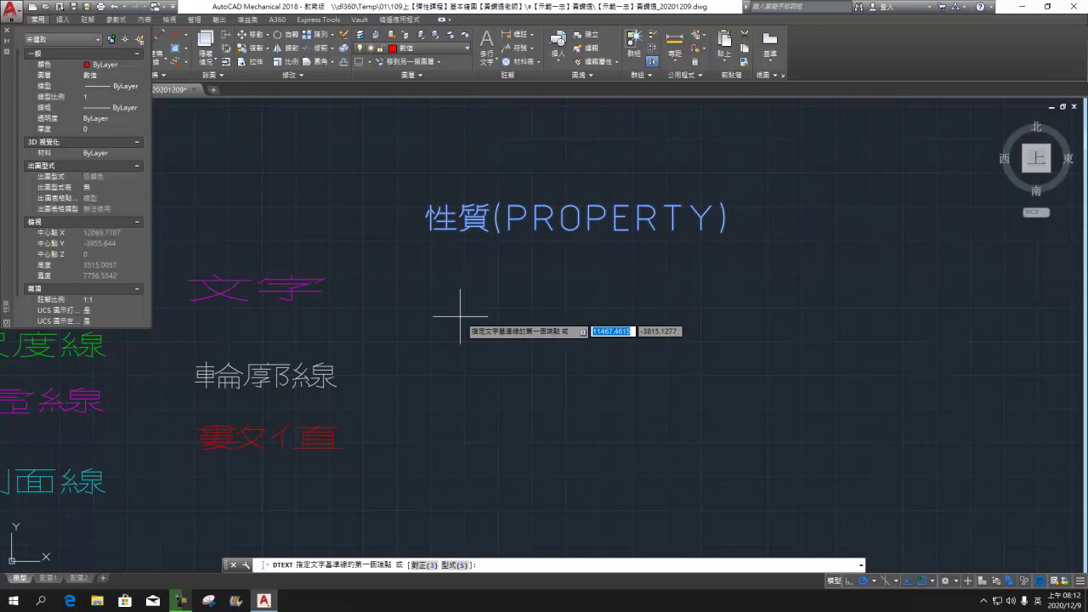
pyautogui.press('Escape')
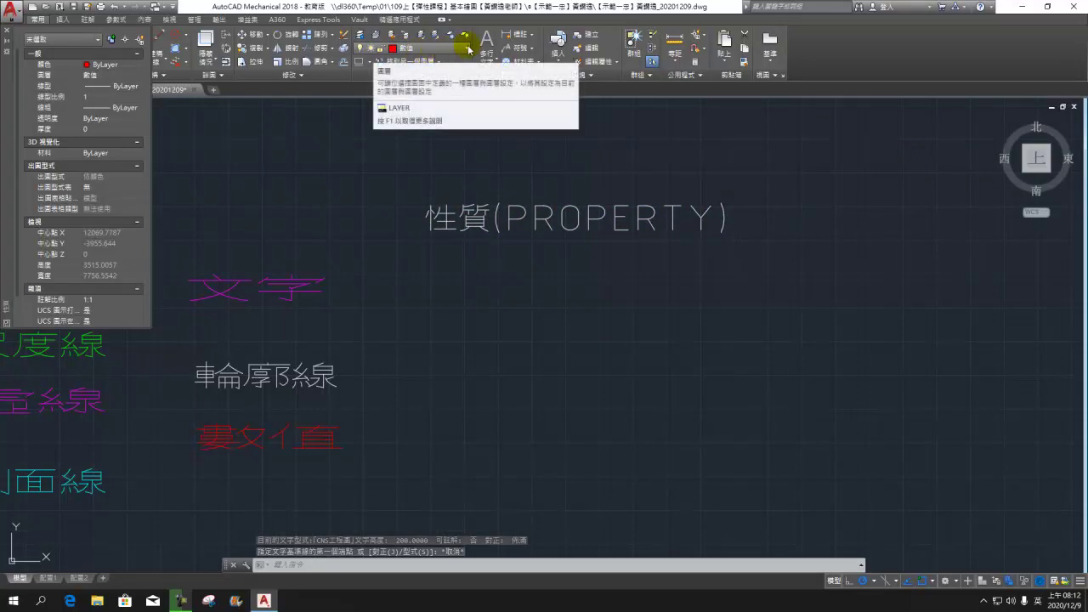
# Step: Make layer 0 the current layer from the Home ribbon layer list
pyautogui.click(426, 48)
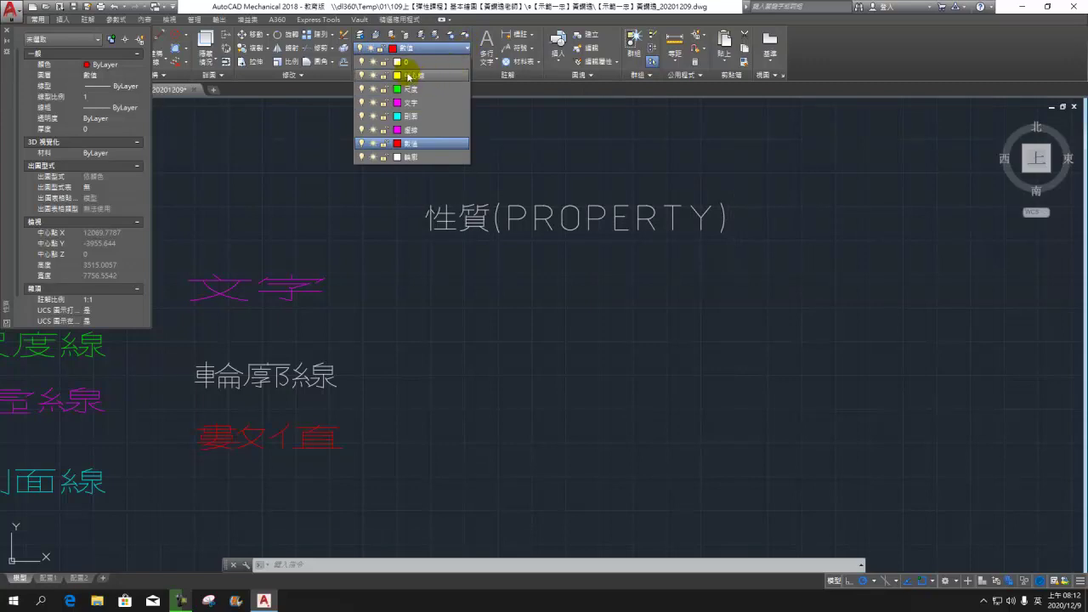
pyautogui.click(398, 61)
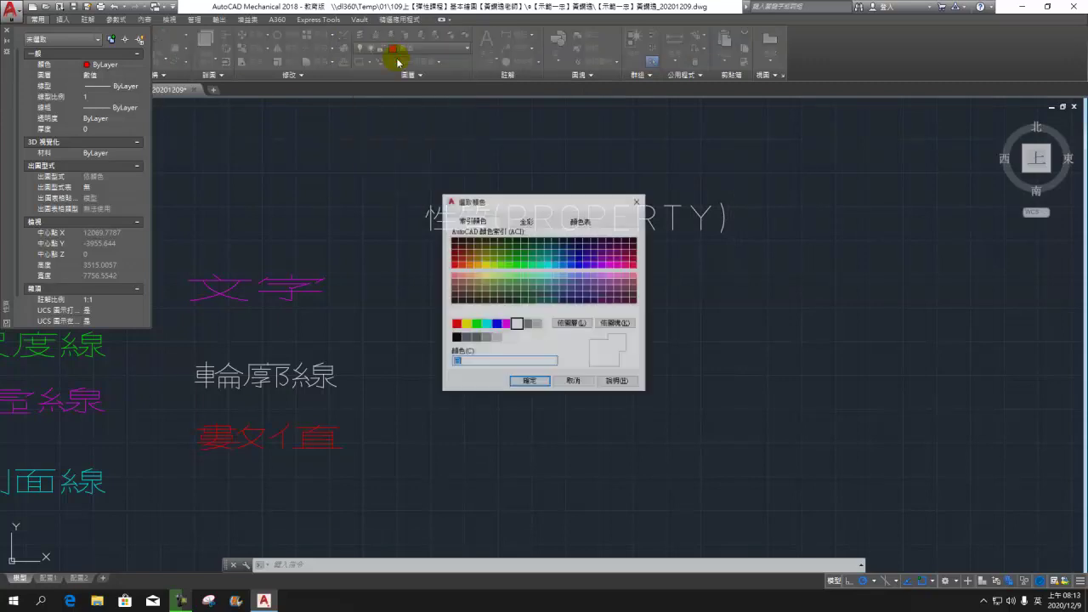
pyautogui.click(637, 202)
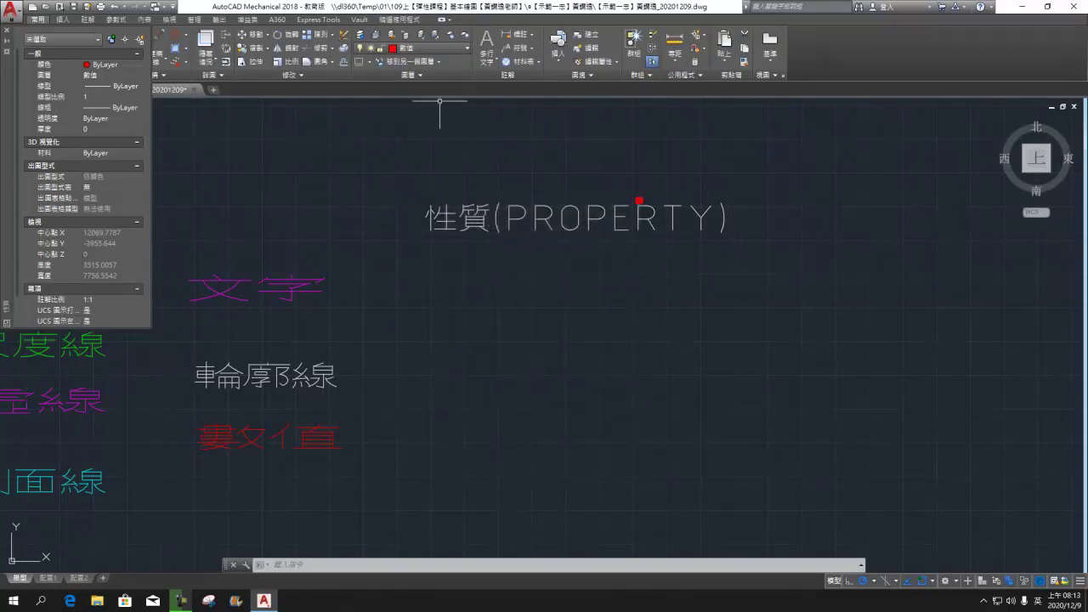
pyautogui.click(428, 48)
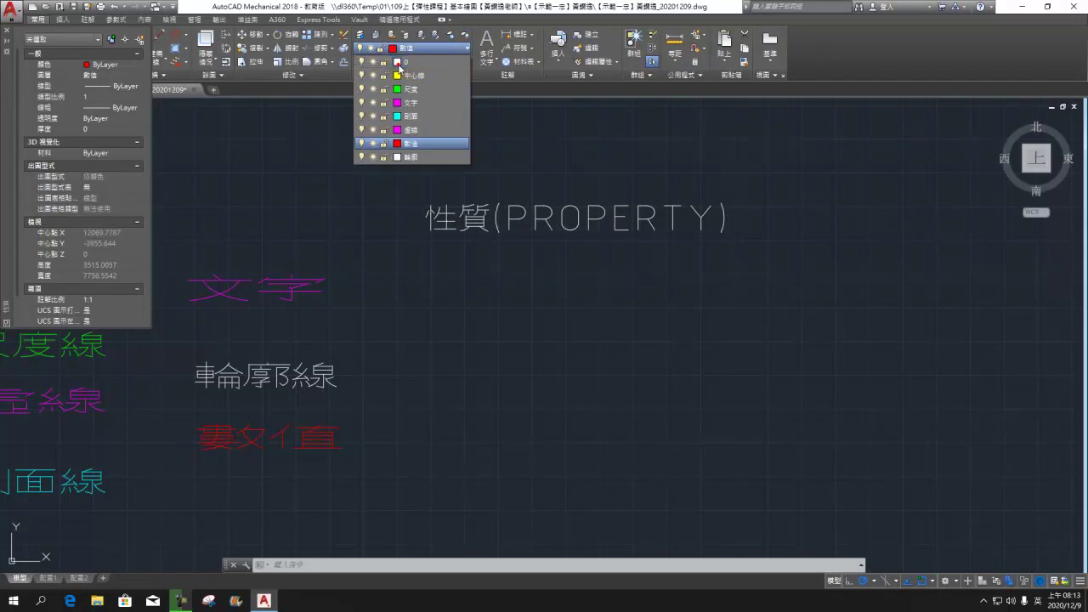
pyautogui.click(397, 62)
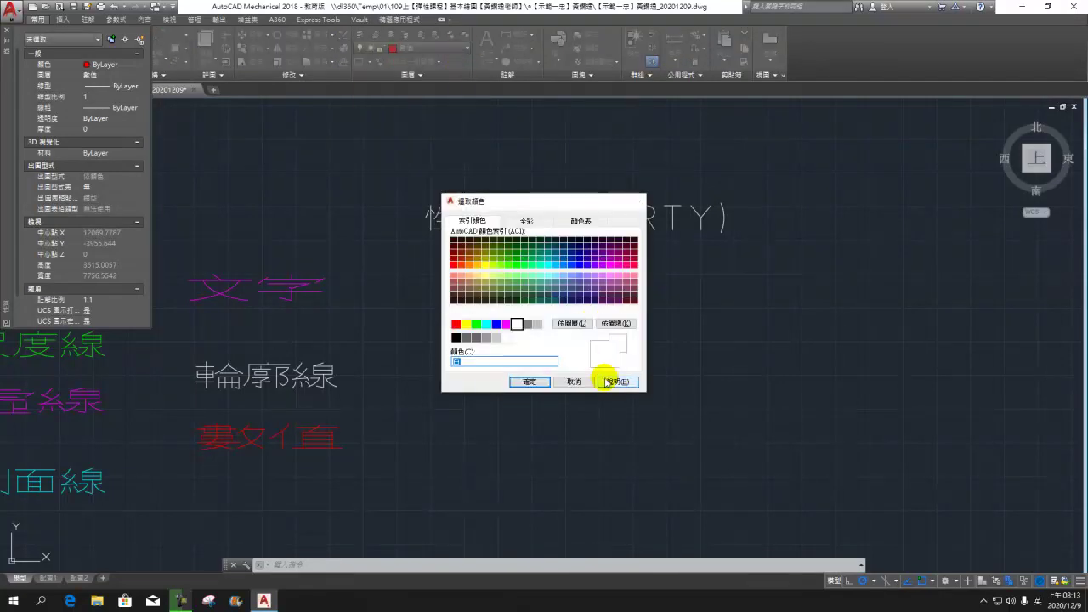
pyautogui.click(574, 382)
pyautogui.click(442, 49)
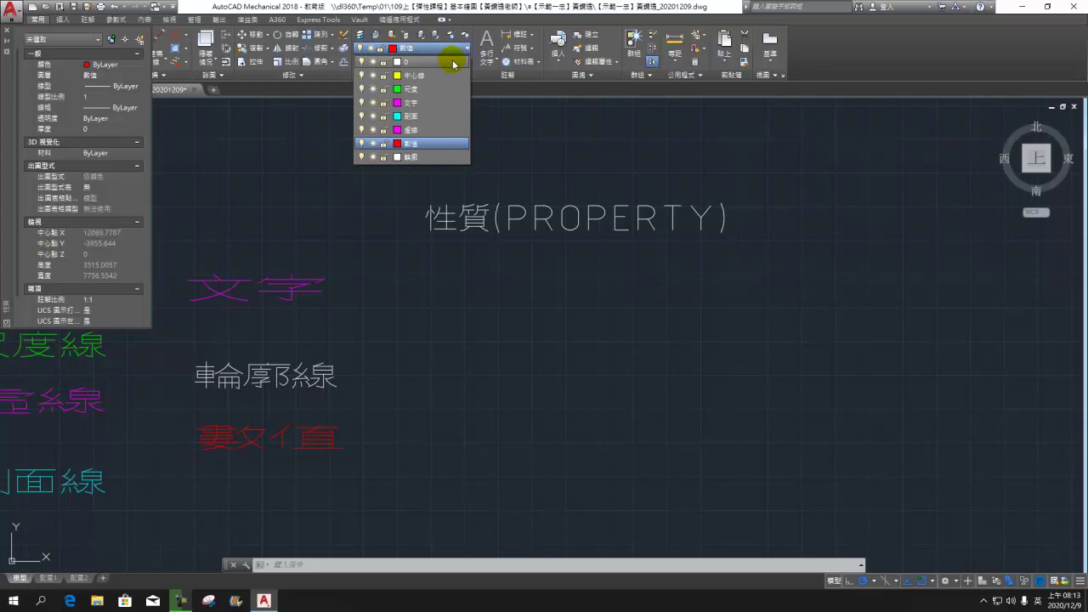
pyautogui.click(453, 63)
# Step: Run a trial single-line text at height 200, then cancel it without adding text
pyautogui.click(491, 62)
pyautogui.click(498, 102)
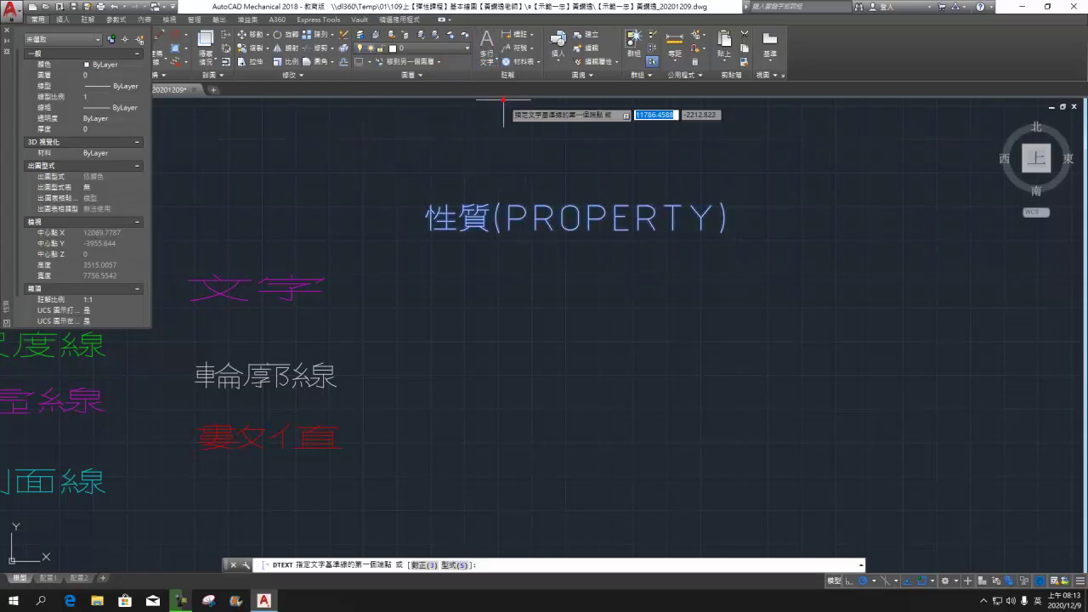
pyautogui.click(429, 298)
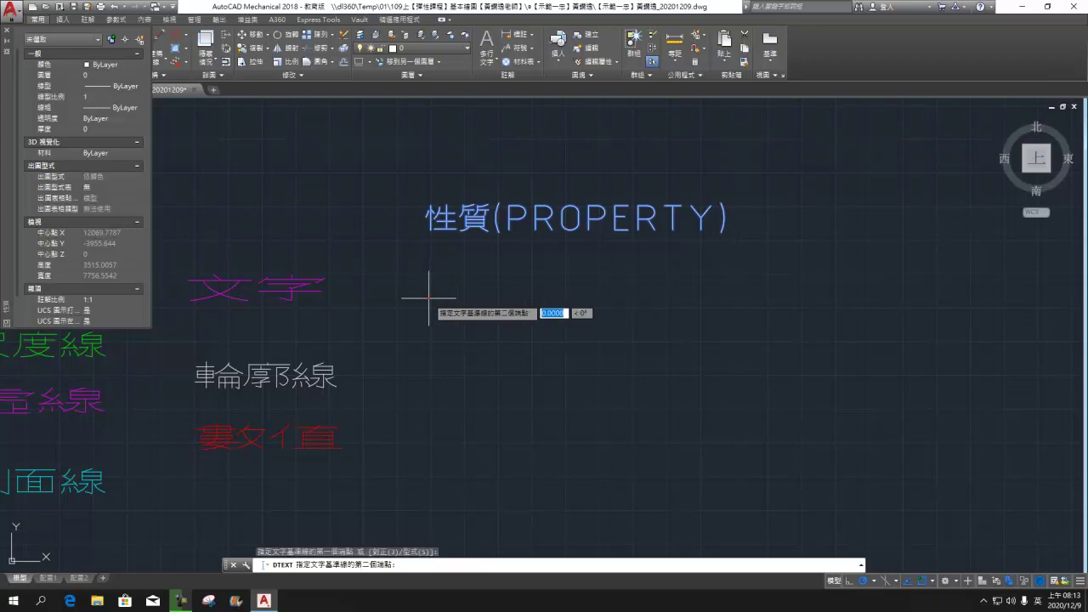
pyautogui.click(729, 299)
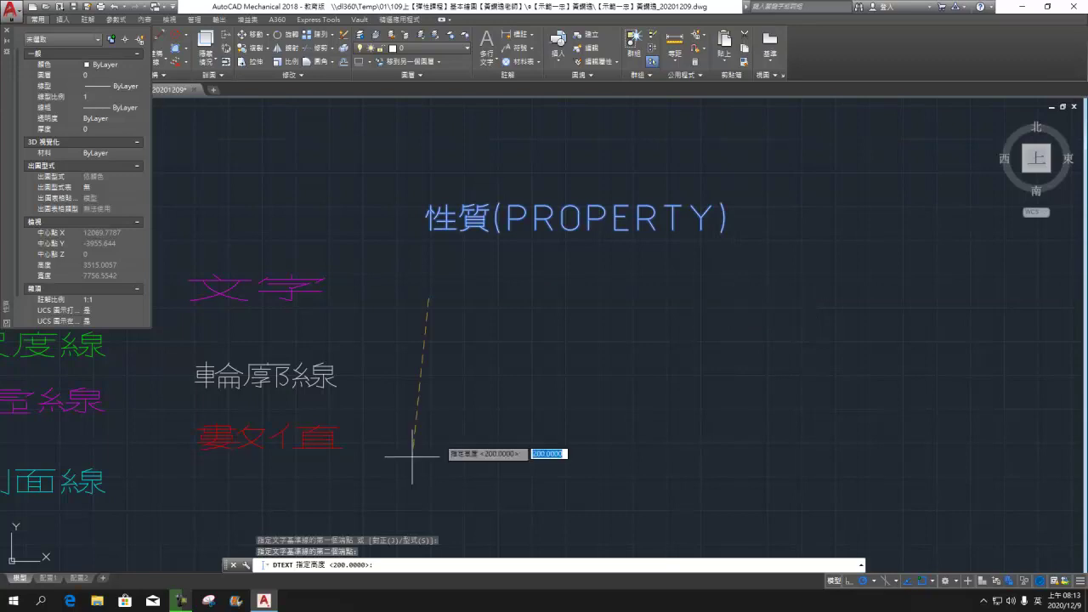
pyautogui.click(728, 299)
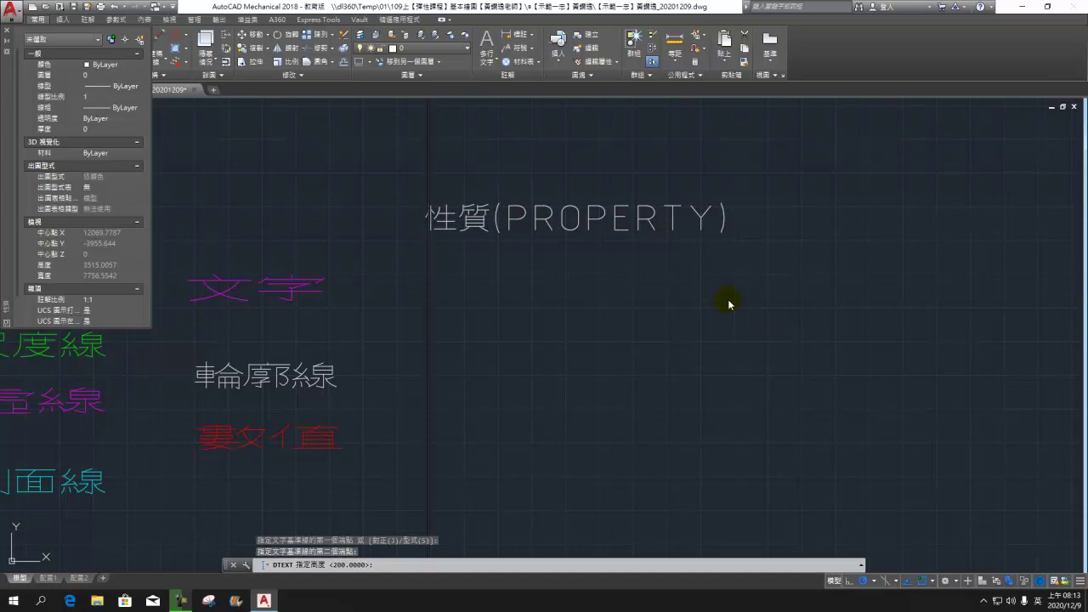
pyautogui.write('V')
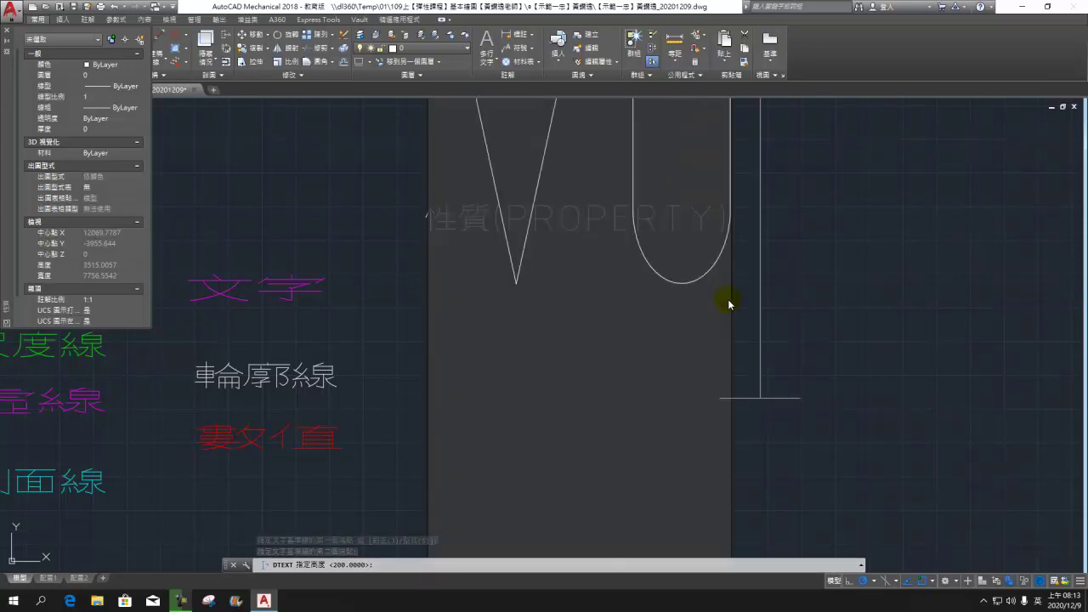
pyautogui.press('BackSpace')
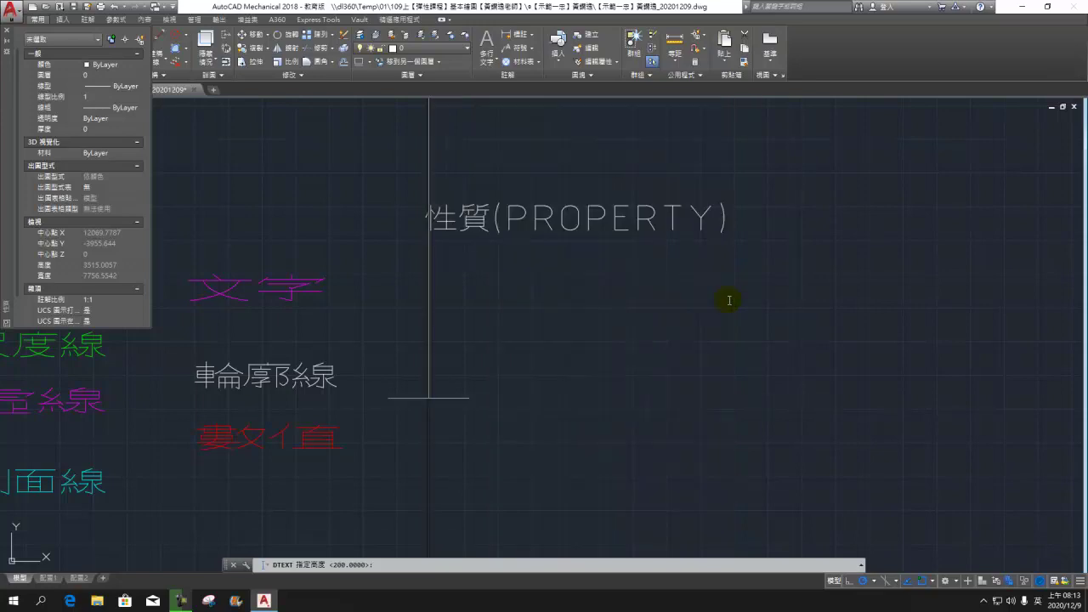
pyautogui.press('Escape')
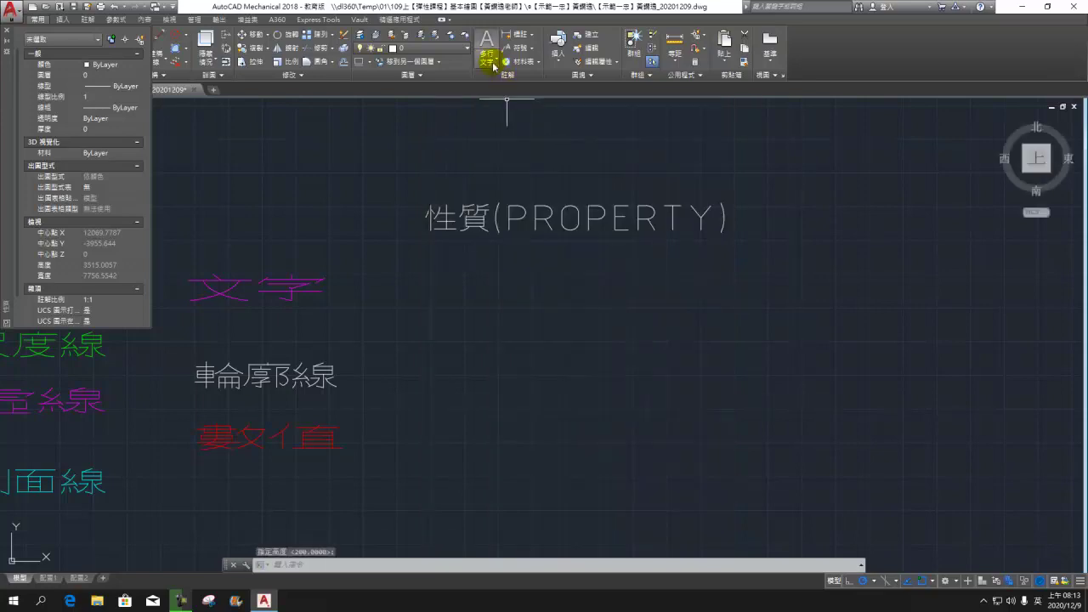
# Step: Start a single-line text below the PROPERTY label at height 200
pyautogui.click(489, 62)
pyautogui.click(493, 102)
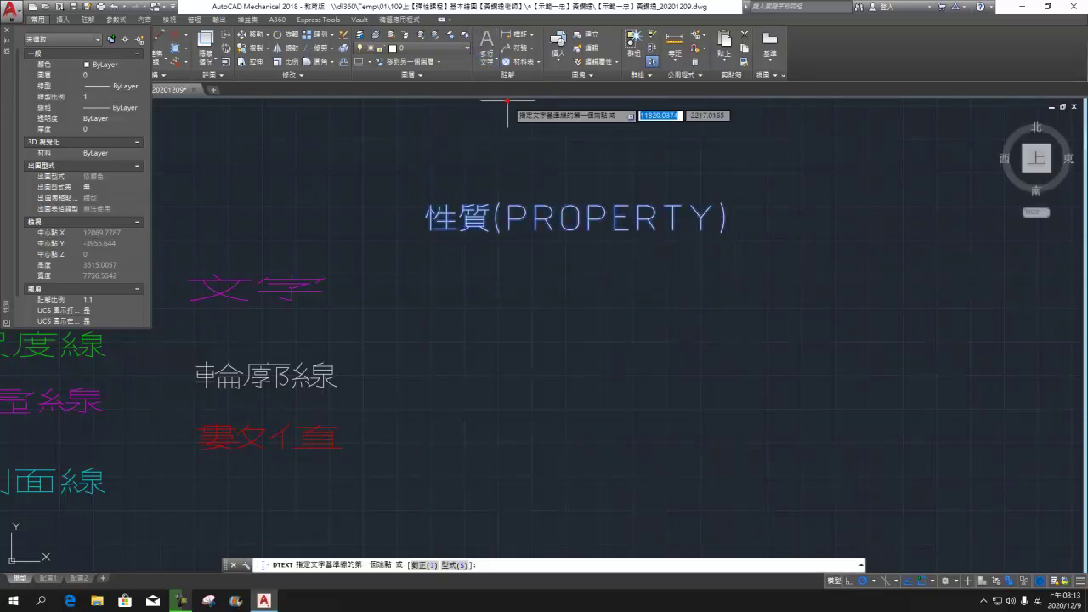
pyautogui.click(429, 301)
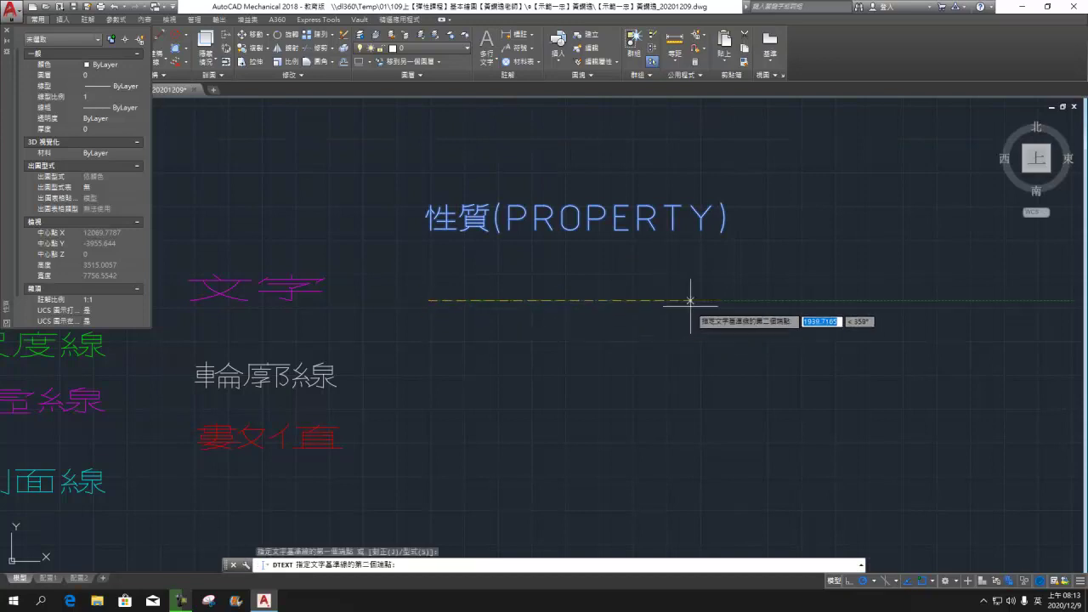
pyautogui.click(725, 303)
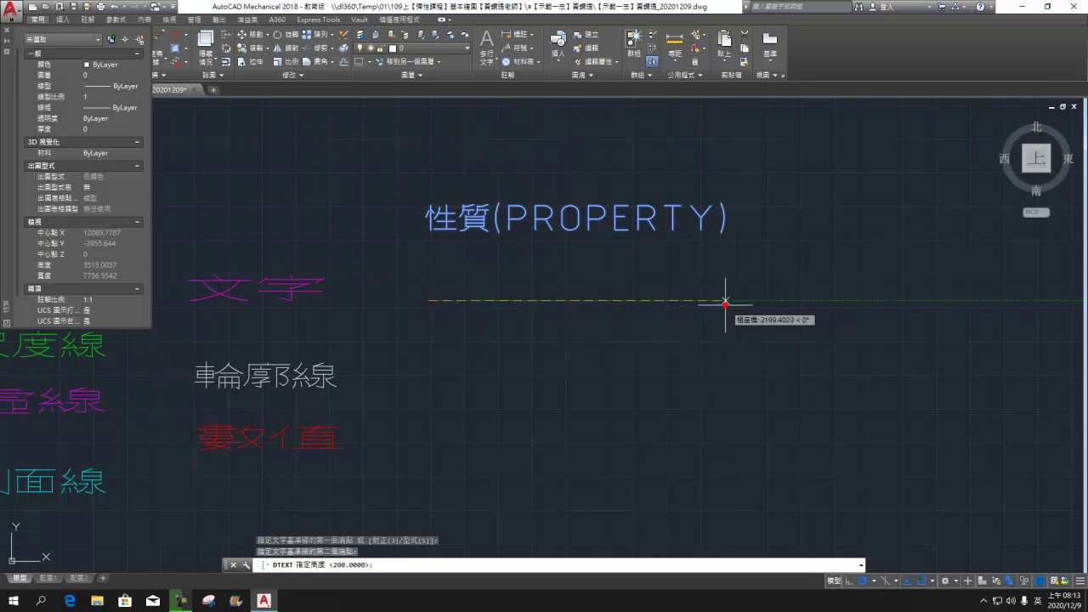
pyautogui.press('Return')
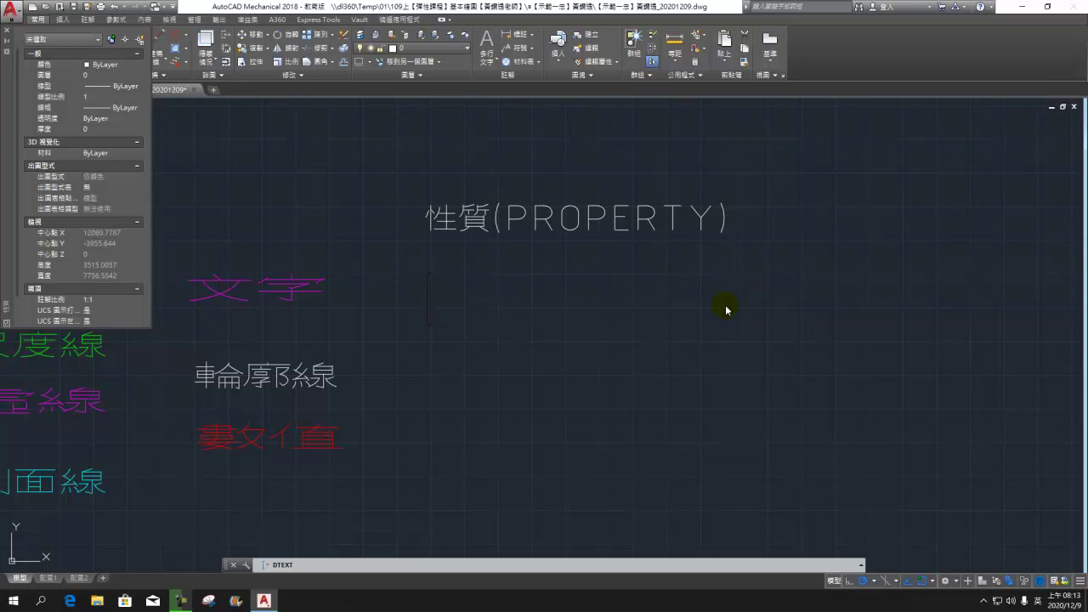
# Step: Type the label 性質(PROPERTY) and commit it
pyautogui.press('shift')
pyautogui.write('文字')
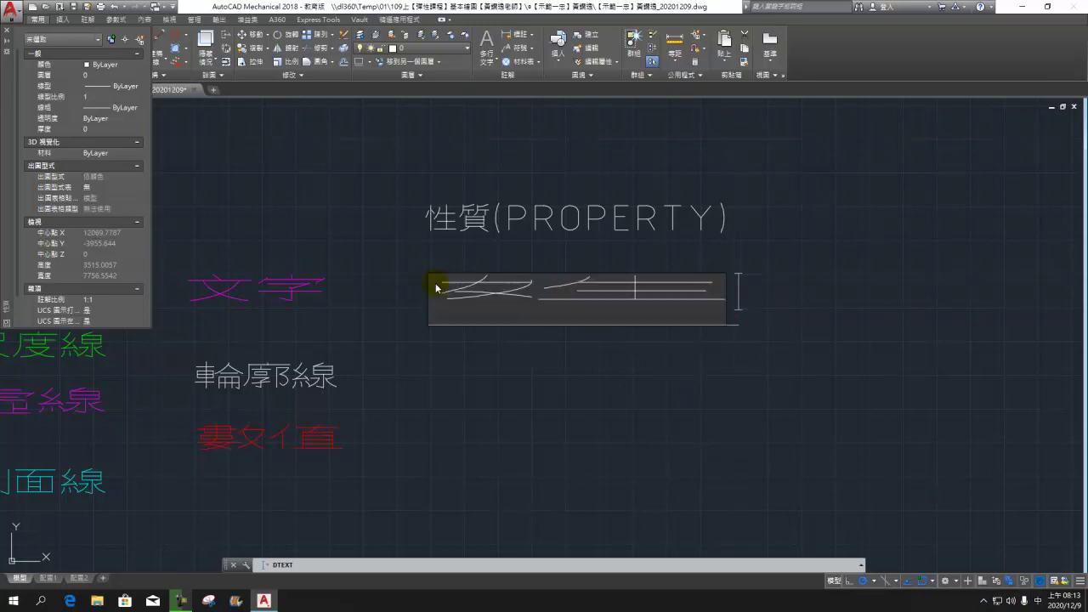
pyautogui.press('Down')
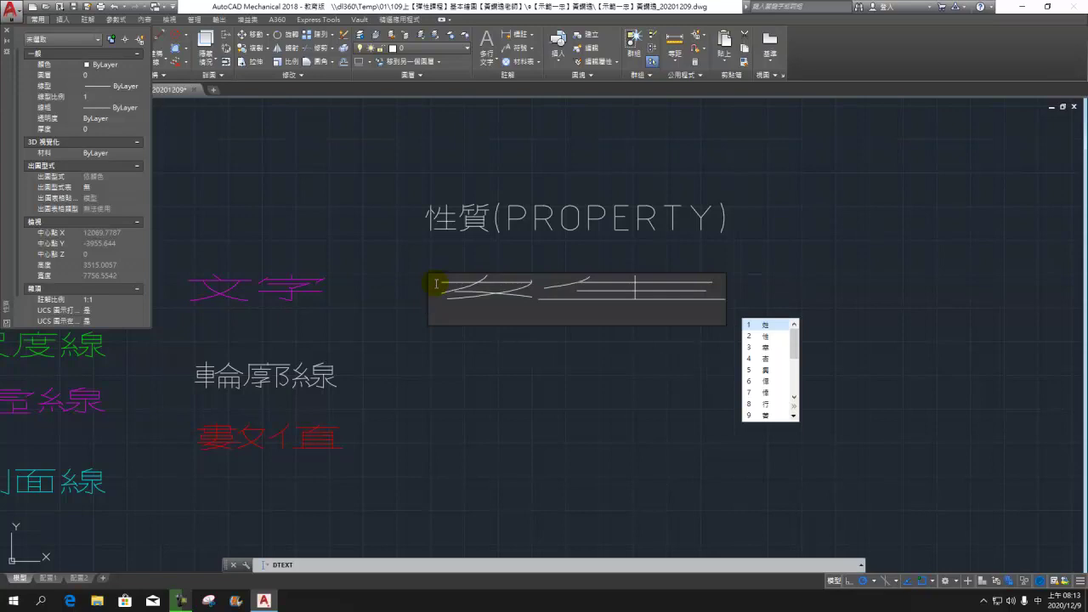
pyautogui.press('Return')
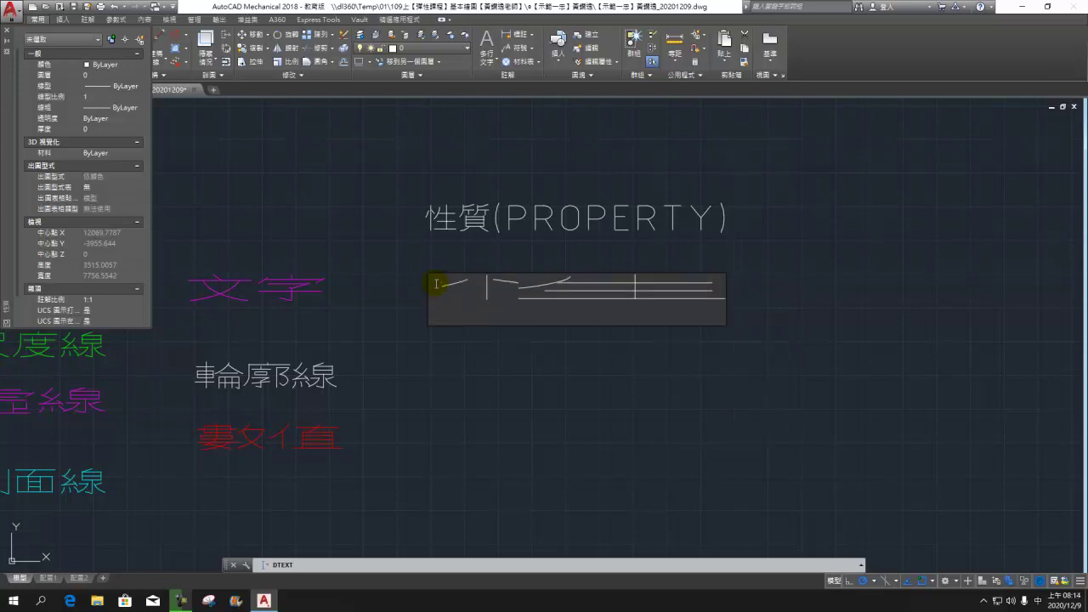
pyautogui.write('性質')
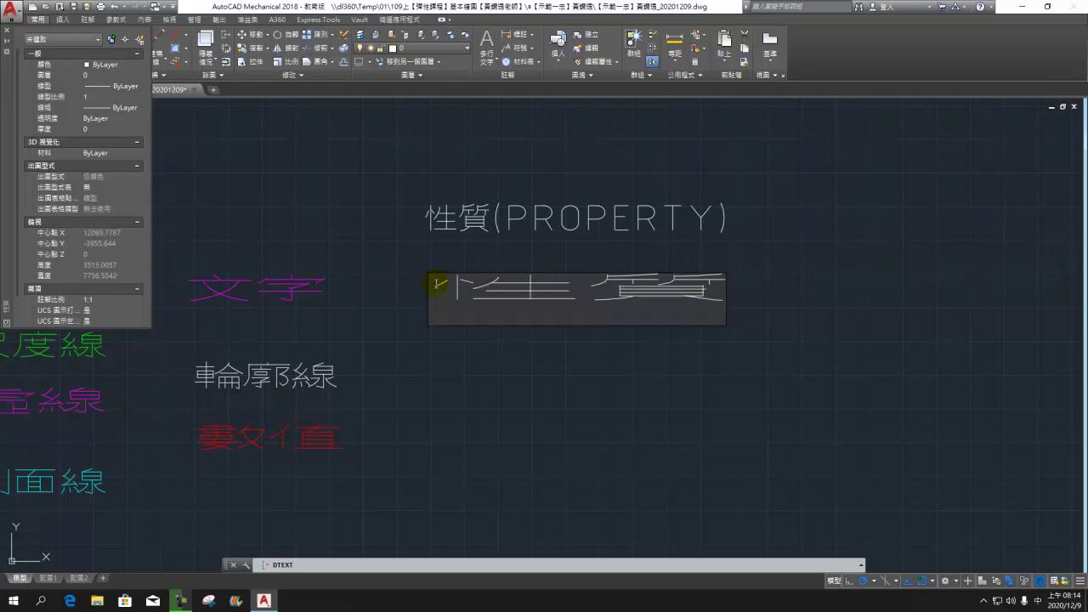
pyautogui.write('6')
pyautogui.press('Return')
pyautogui.write('()')
pyautogui.press('Left')
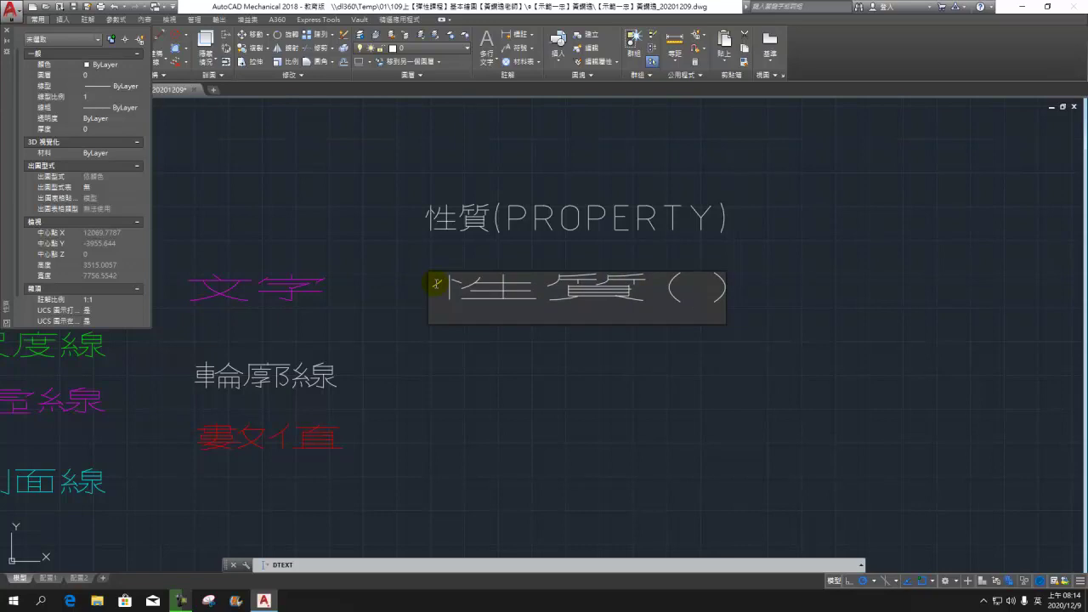
pyautogui.write('PROPERTY')
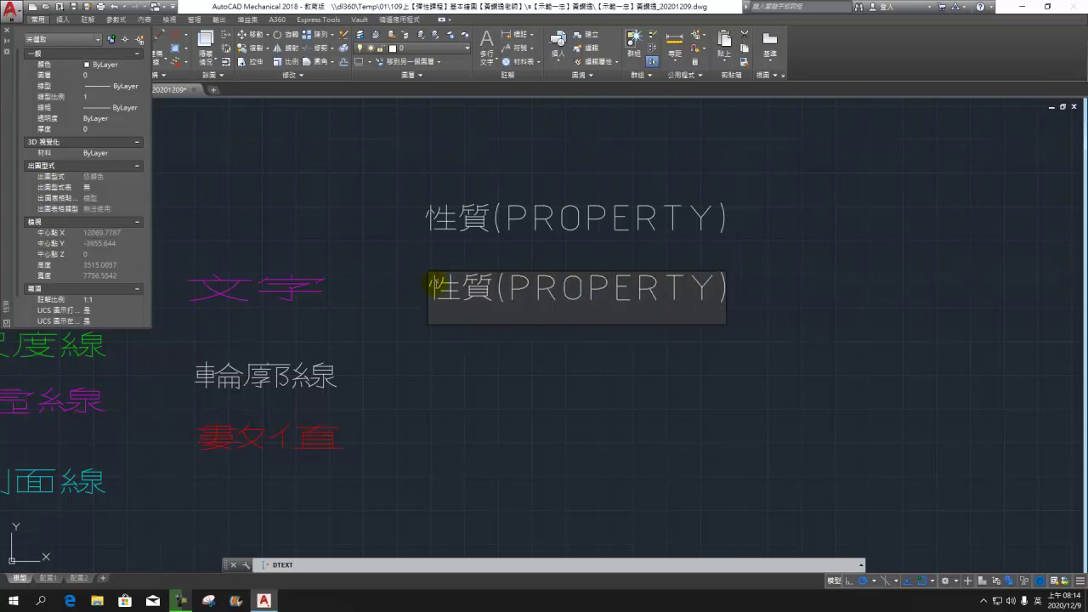
pyautogui.click(598, 340)
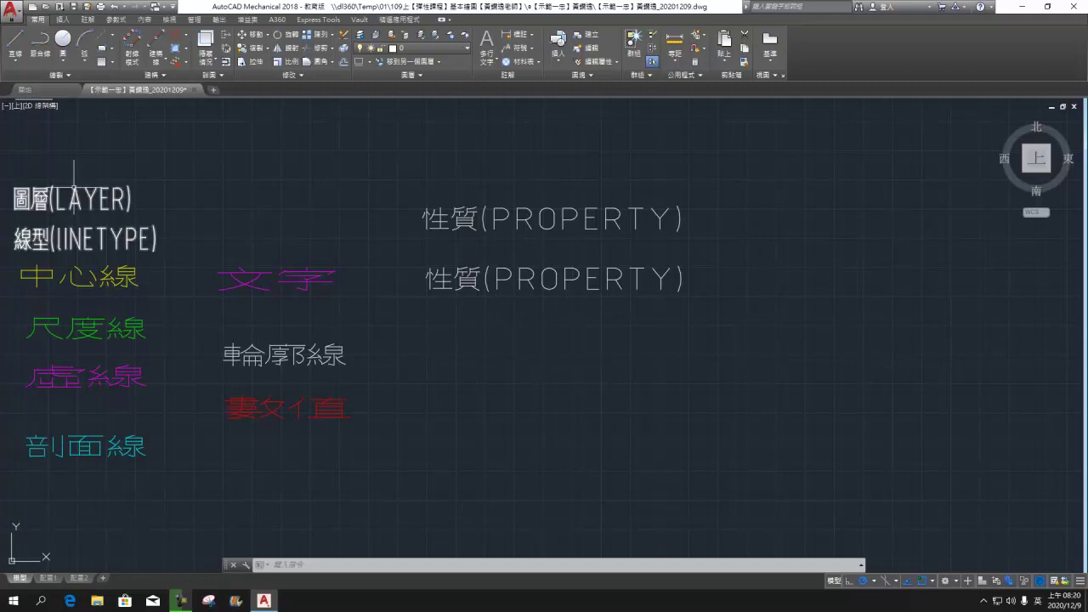
# Step: Draw a radius-10 circle below the labels and zoom in on it
pyautogui.click(61, 62)
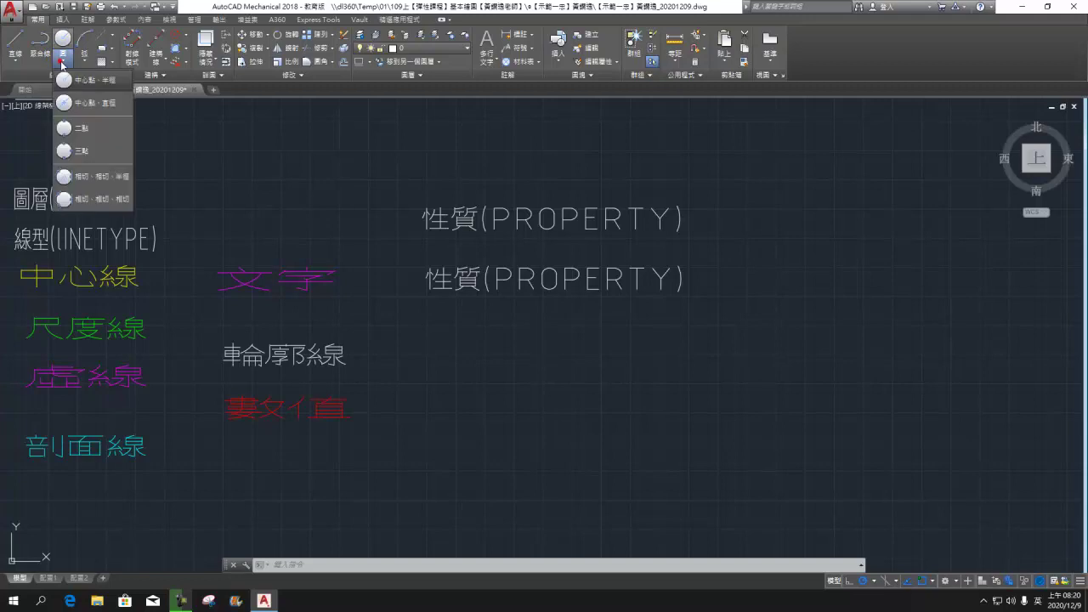
pyautogui.click(108, 86)
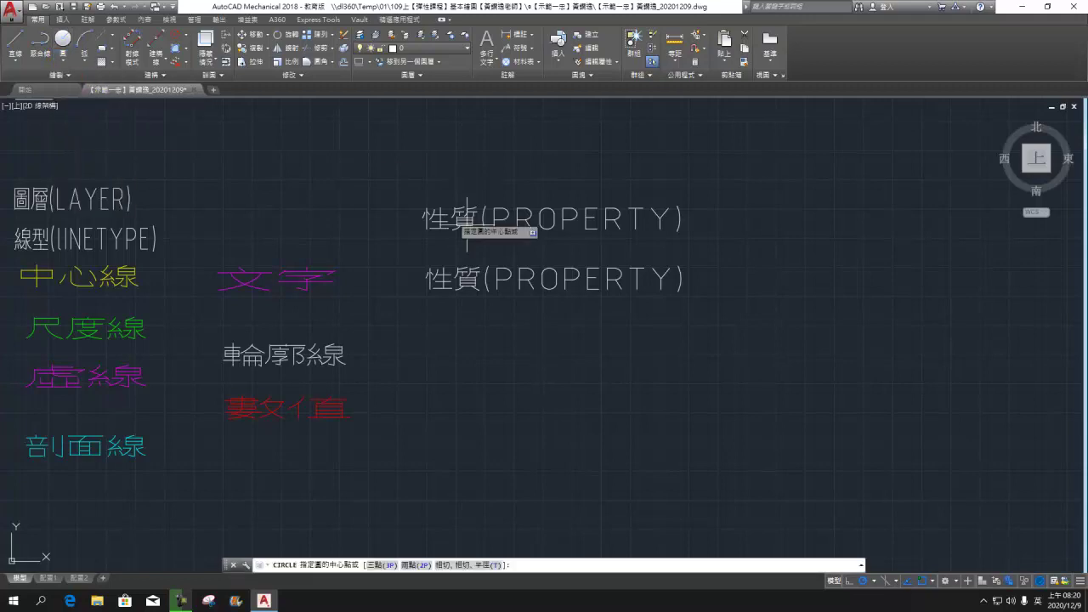
pyautogui.click(547, 383)
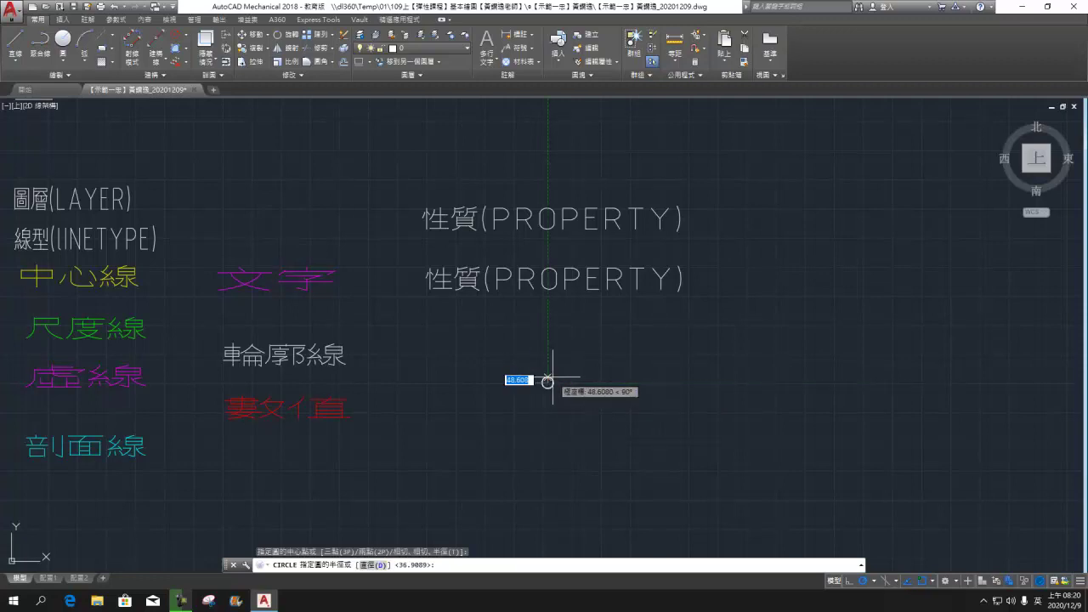
pyautogui.write('10')
pyautogui.press('Return')
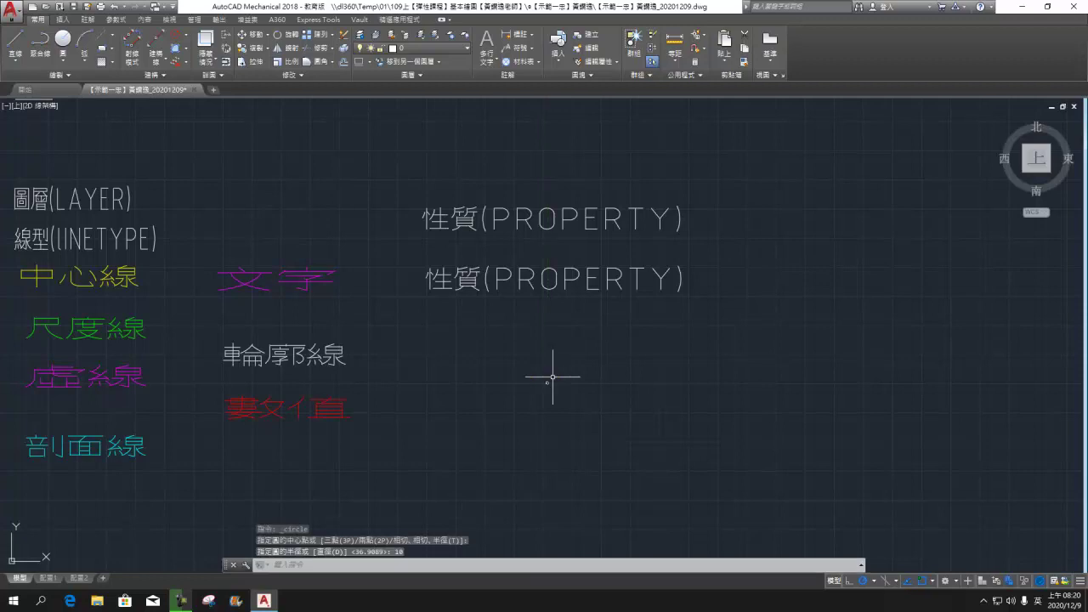
pyautogui.scroll(3, 554, 396)
pyautogui.scroll(2, 555, 398)
pyautogui.scroll(1, 551, 378)
pyautogui.scroll(2, 550, 372)
pyautogui.moveTo(464, 250)
pyautogui.mouseDown(button='middle')
pyautogui.moveTo(540, 344)
pyautogui.moveTo(614, 362)
pyautogui.mouseUp(button='middle')
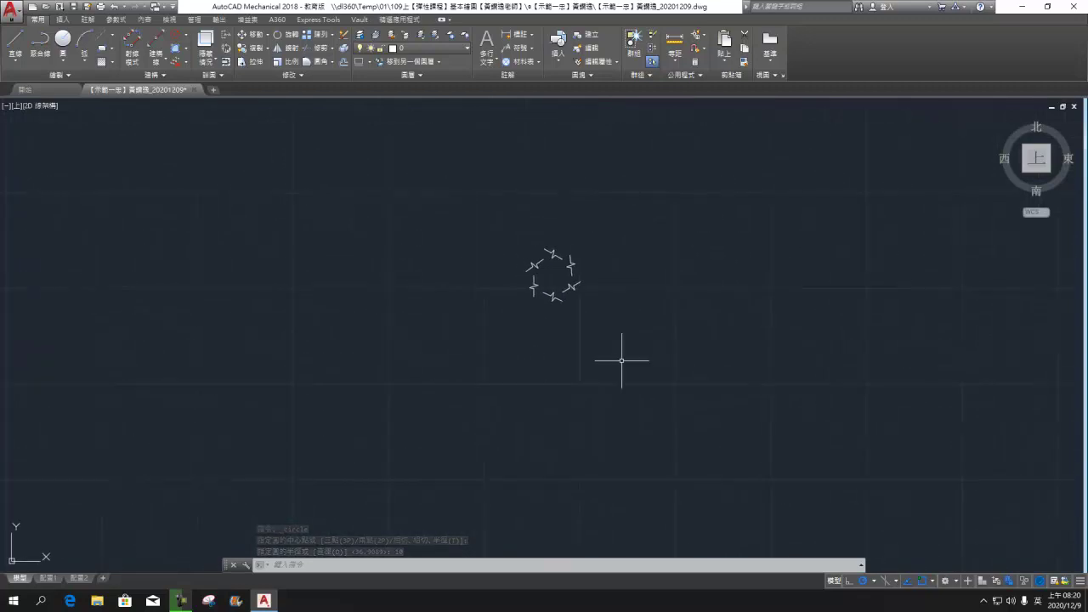
# Step: Select the radius-10 circle and open its Properties with CH
pyautogui.click(571, 267)
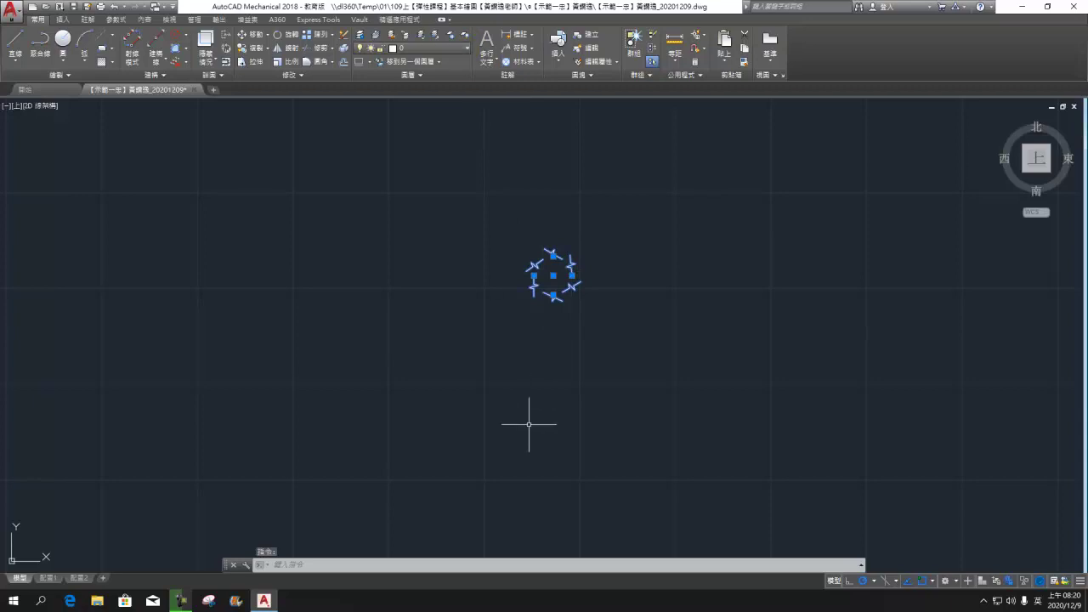
pyautogui.click(571, 340)
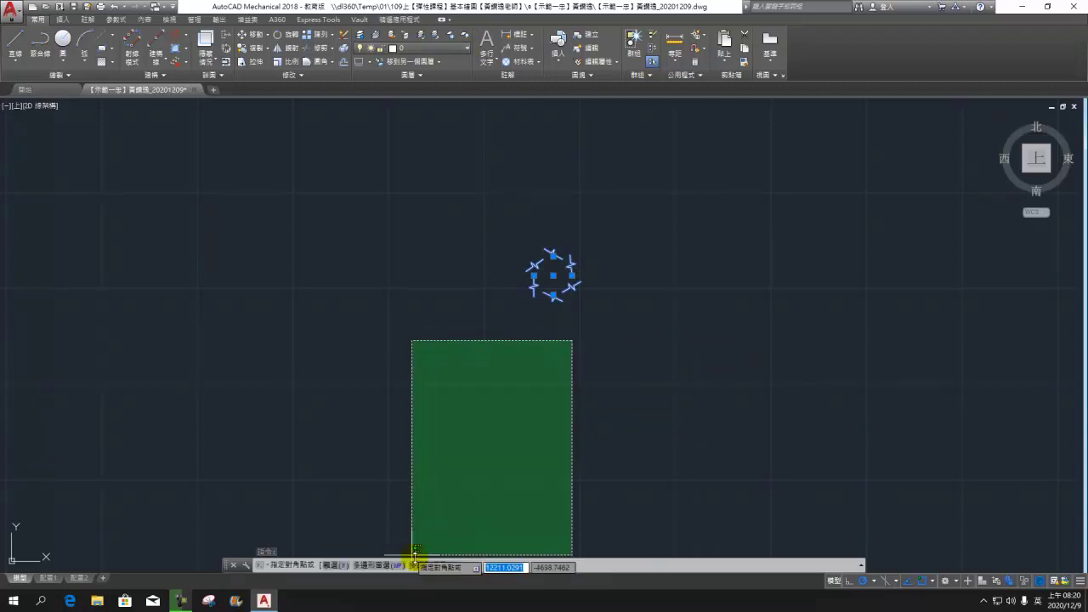
pyautogui.press('Escape')
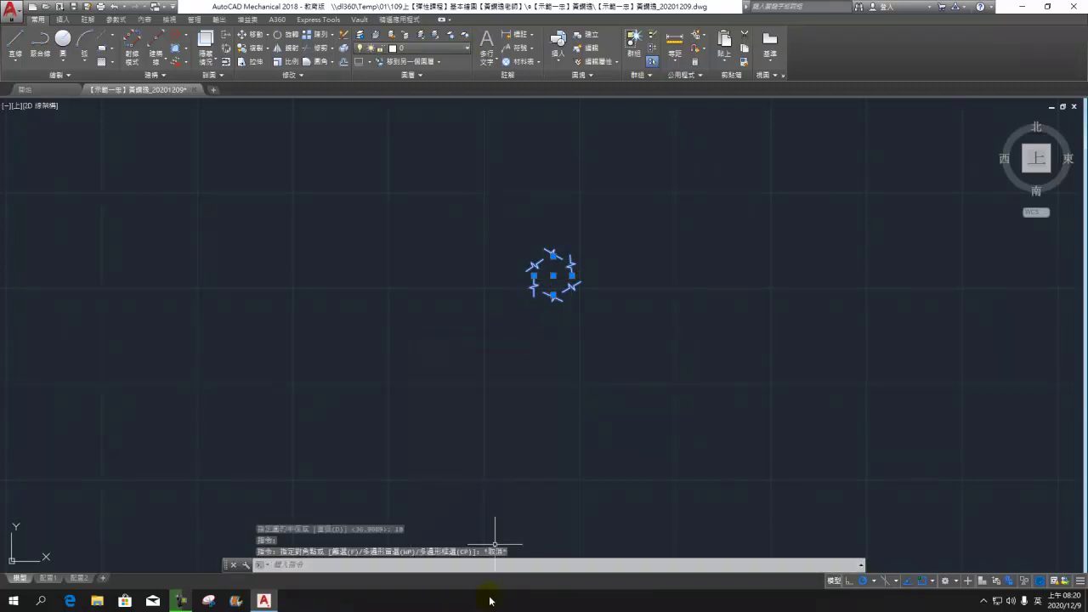
pyautogui.click(489, 566)
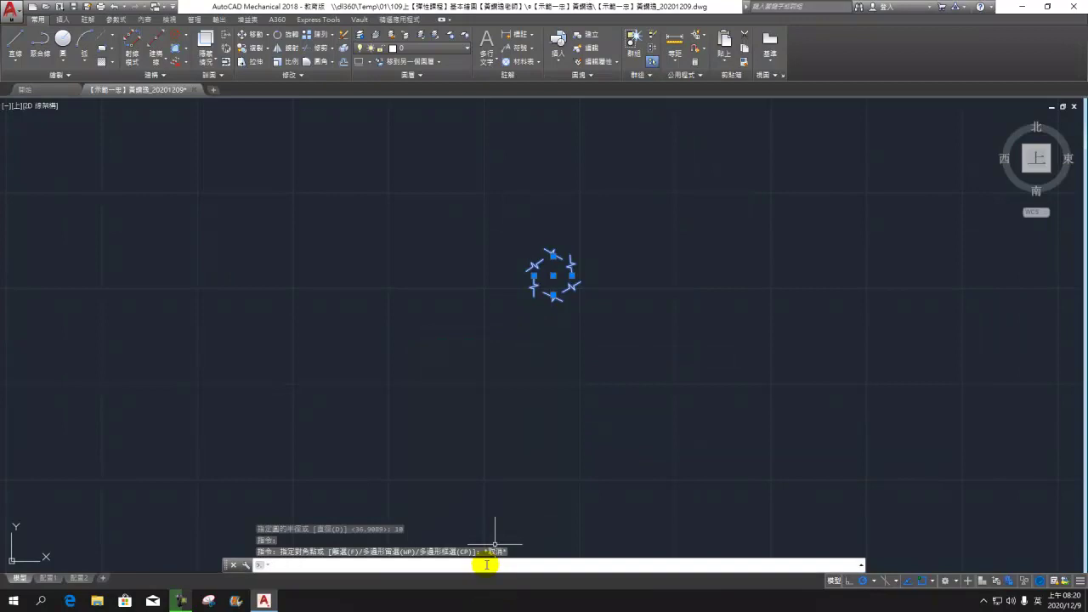
pyautogui.write('CH')
pyautogui.press('Return')
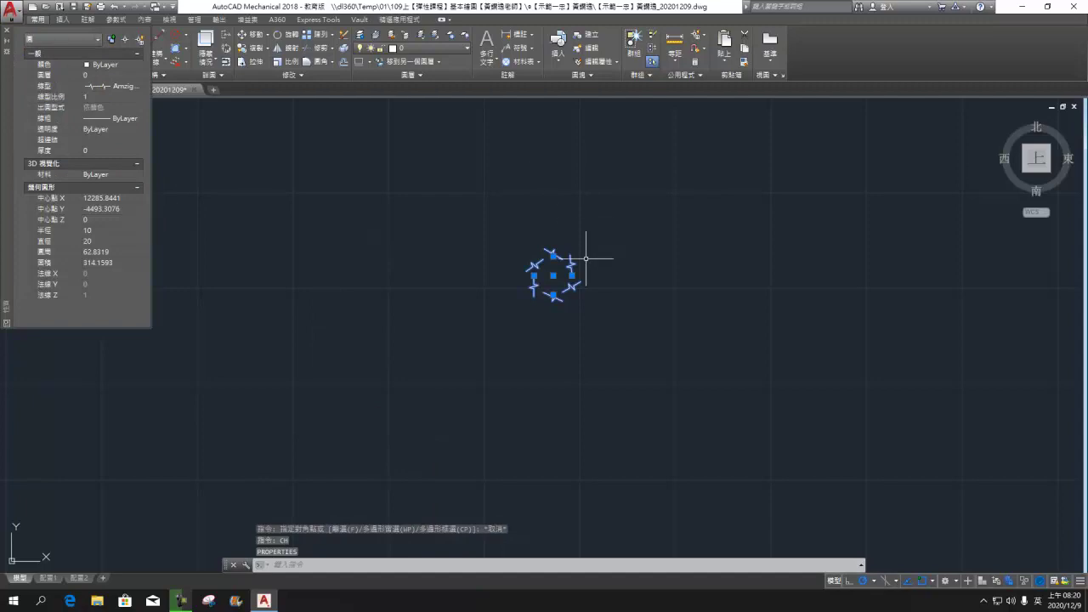
# Step: Set the circle's linetype to ByLayer and close the Properties palette
pyautogui.click(137, 89)
pyautogui.click(138, 86)
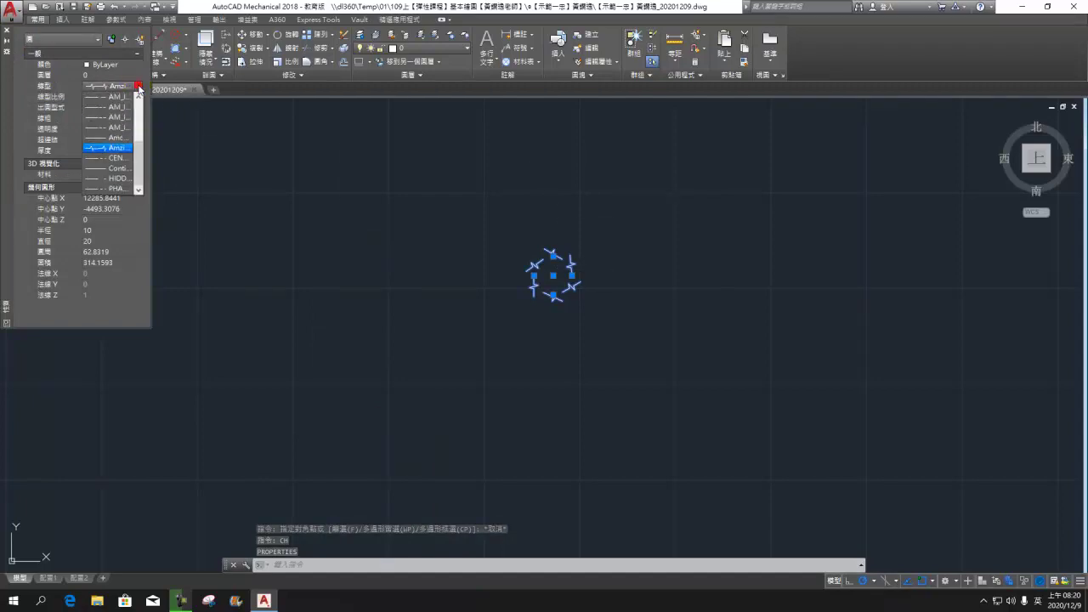
pyautogui.moveTo(142, 153); pyautogui.dragTo(139, 96)
pyautogui.click(110, 96)
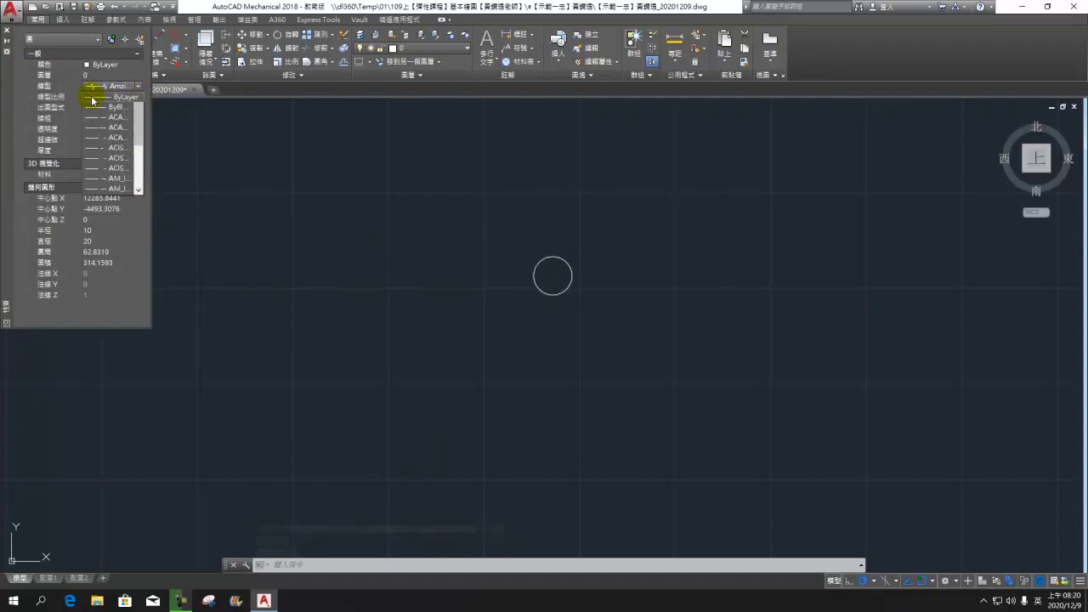
pyautogui.click(7, 30)
pyautogui.click(508, 332)
pyautogui.press('Escape')
pyautogui.press('Escape')
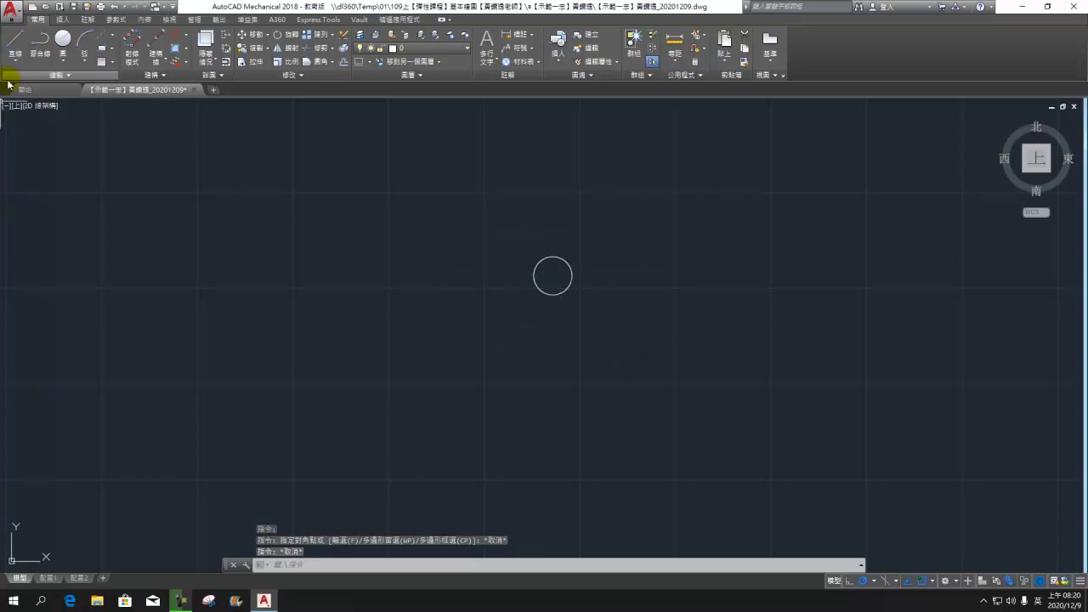
pyautogui.click(65, 66)
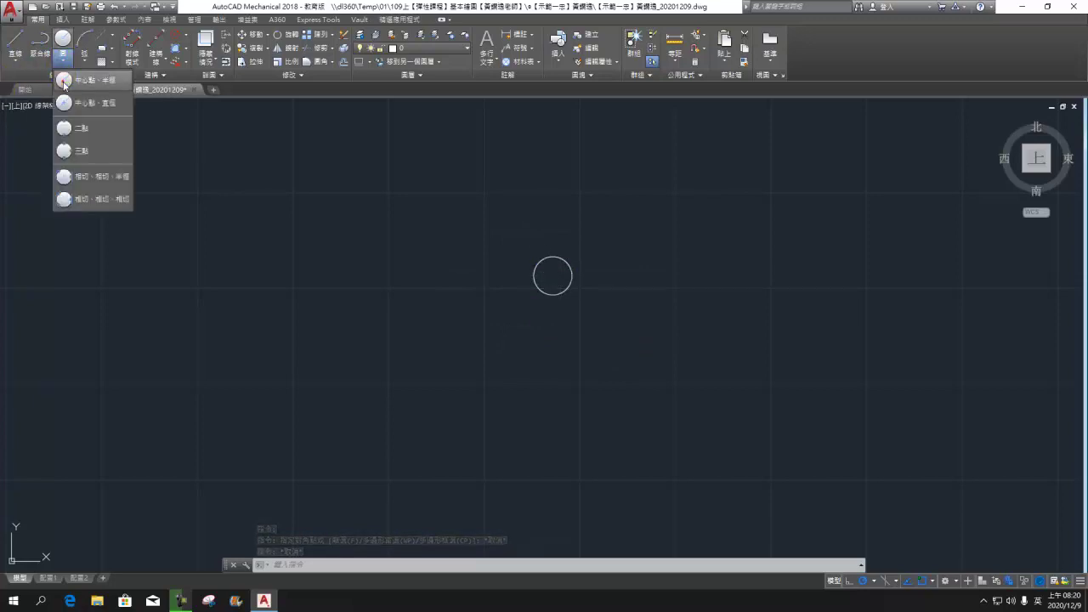
pyautogui.click(81, 75)
# Step: Draw two larger circles centred on the radius-10 circle's centre
pyautogui.click(552, 276)
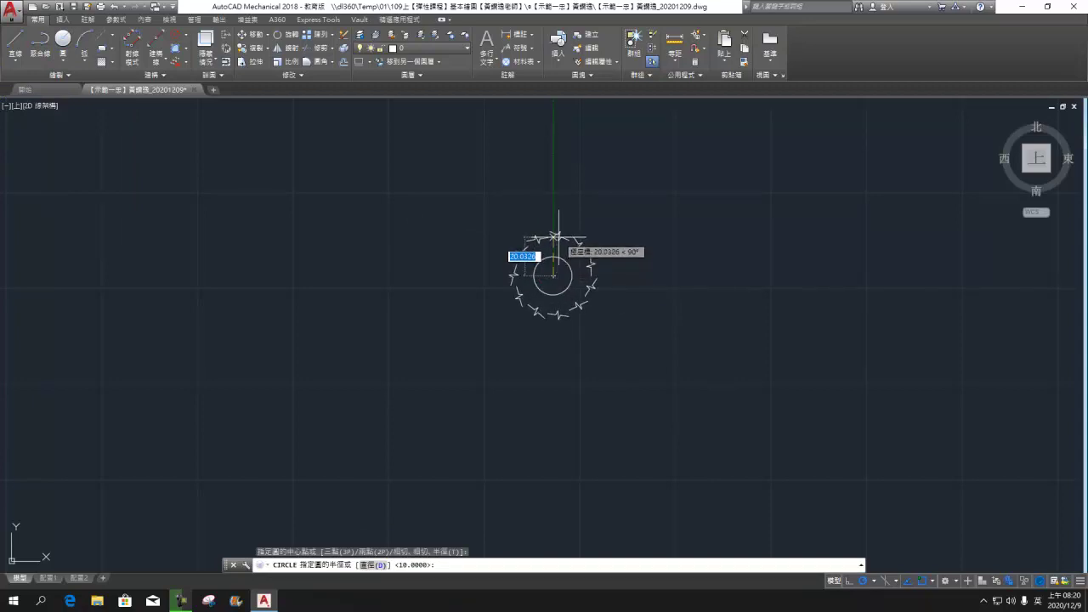
pyautogui.click(554, 238)
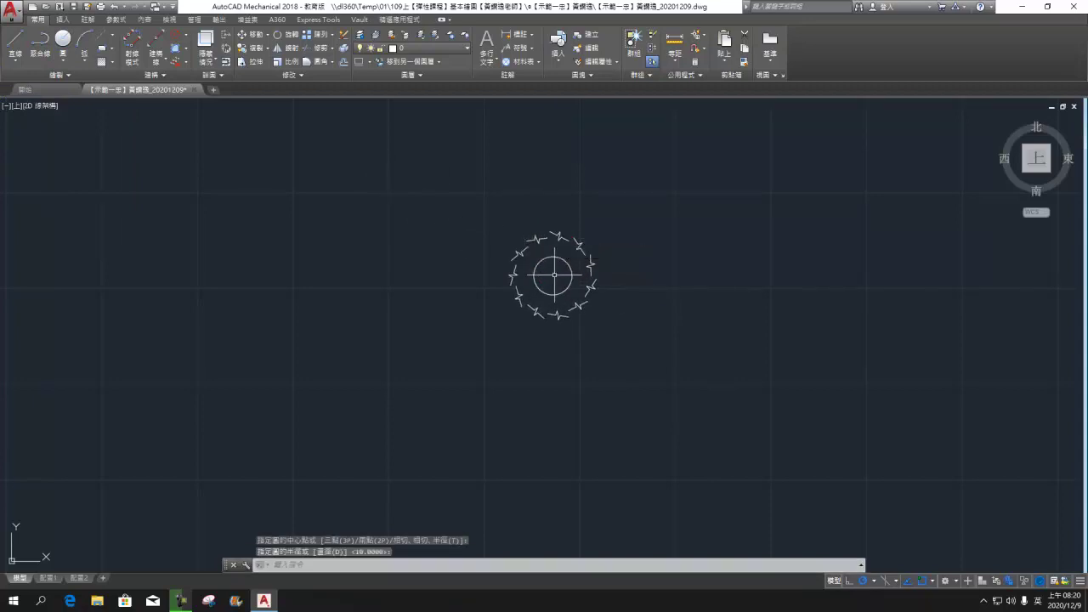
pyautogui.click(64, 57)
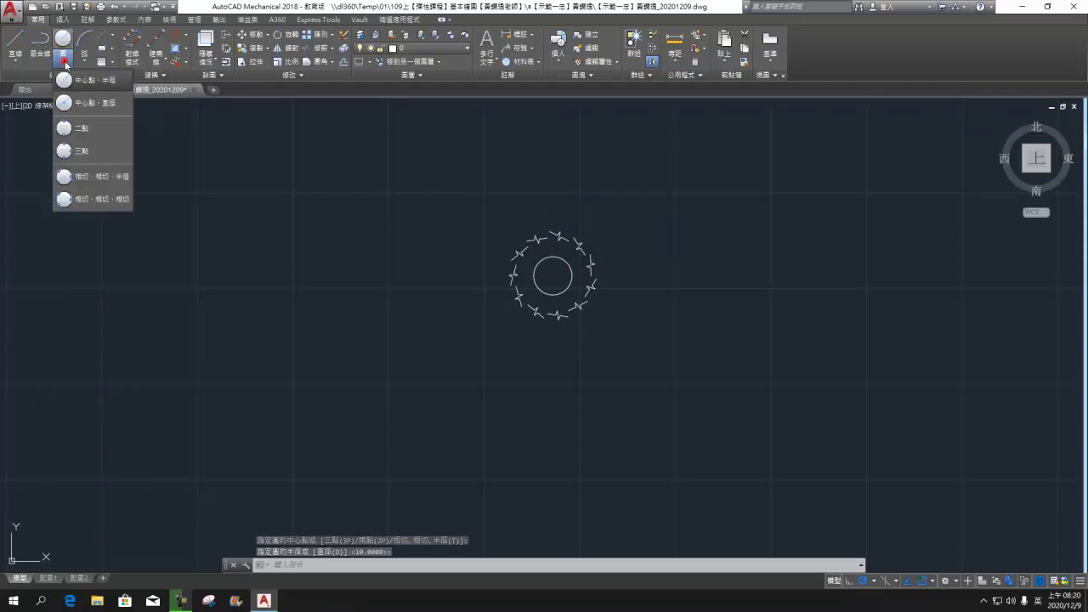
pyautogui.click(68, 82)
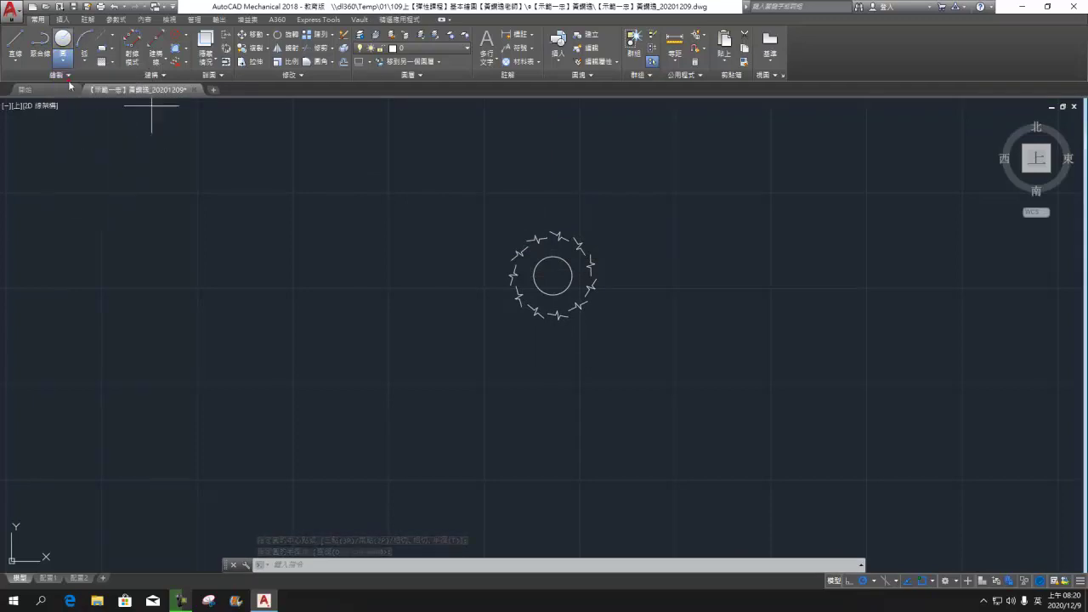
pyautogui.click(553, 275)
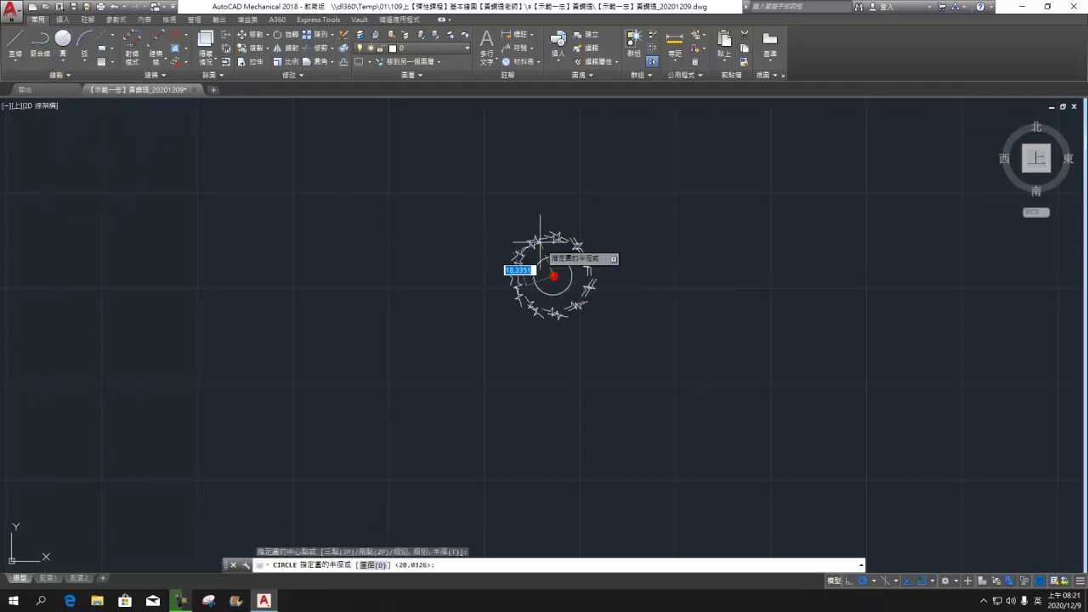
pyautogui.rightClick(542, 205)
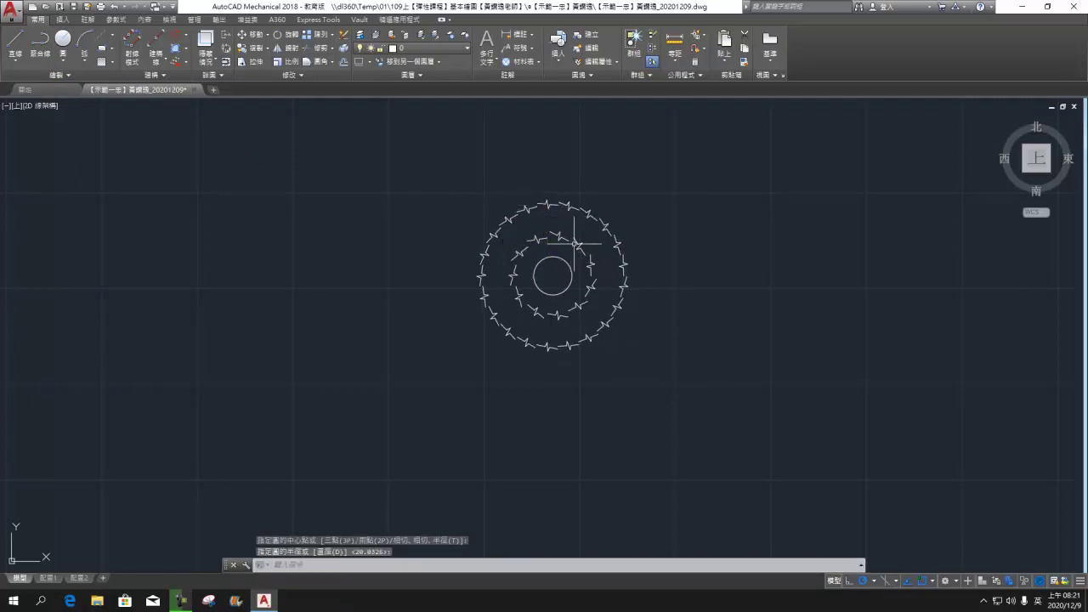
# Step: Add two more, still larger concentric circles, ending with the outermost ring
pyautogui.click(65, 61)
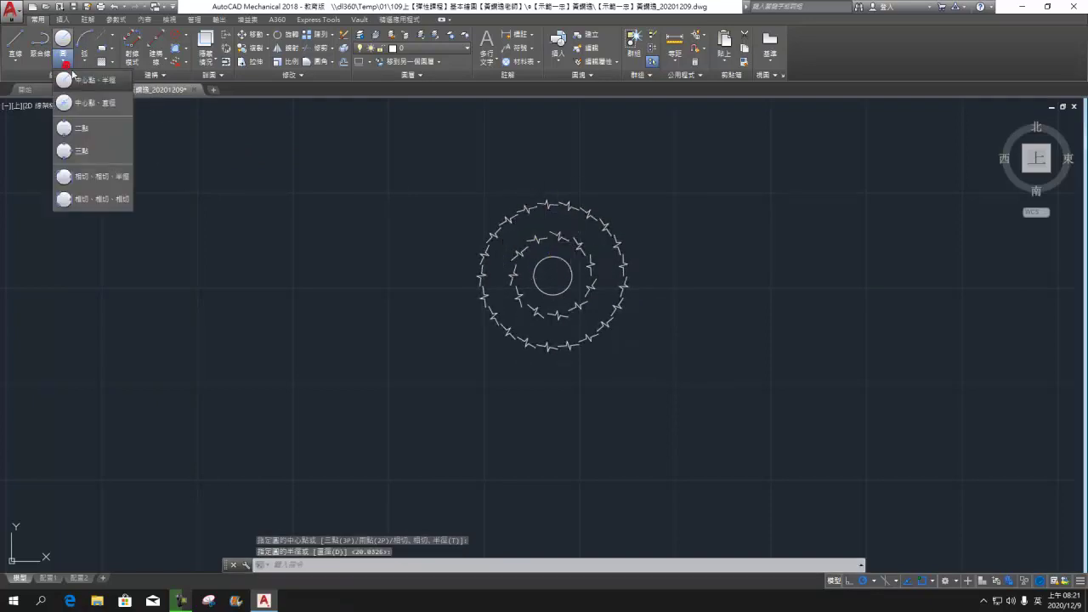
pyautogui.click(68, 82)
pyautogui.click(553, 276)
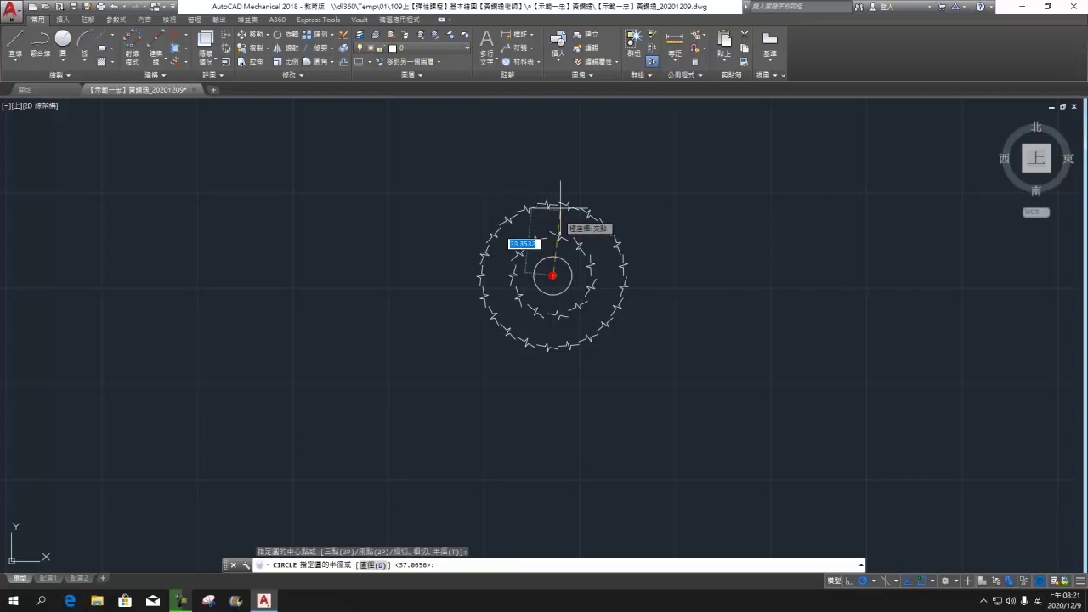
pyautogui.click(571, 178)
pyautogui.click(64, 60)
pyautogui.click(80, 82)
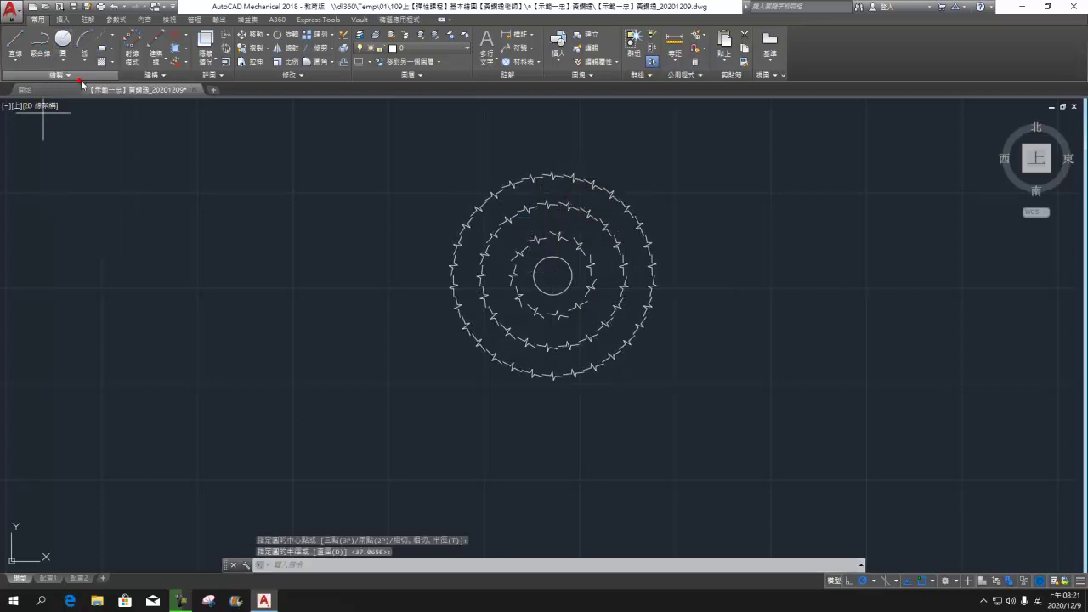
pyautogui.click(552, 276)
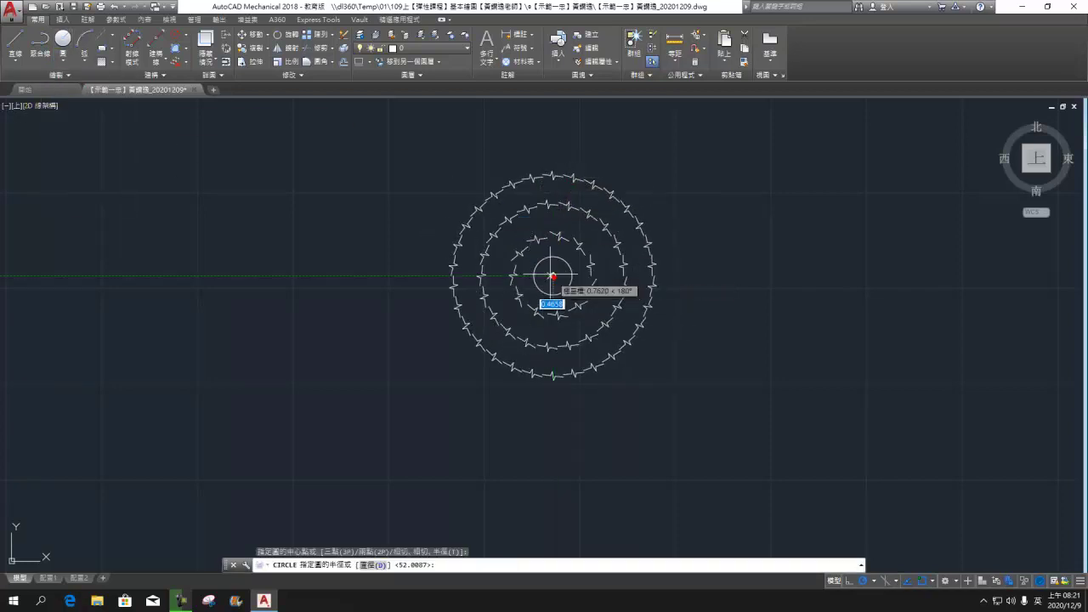
pyautogui.click(552, 145)
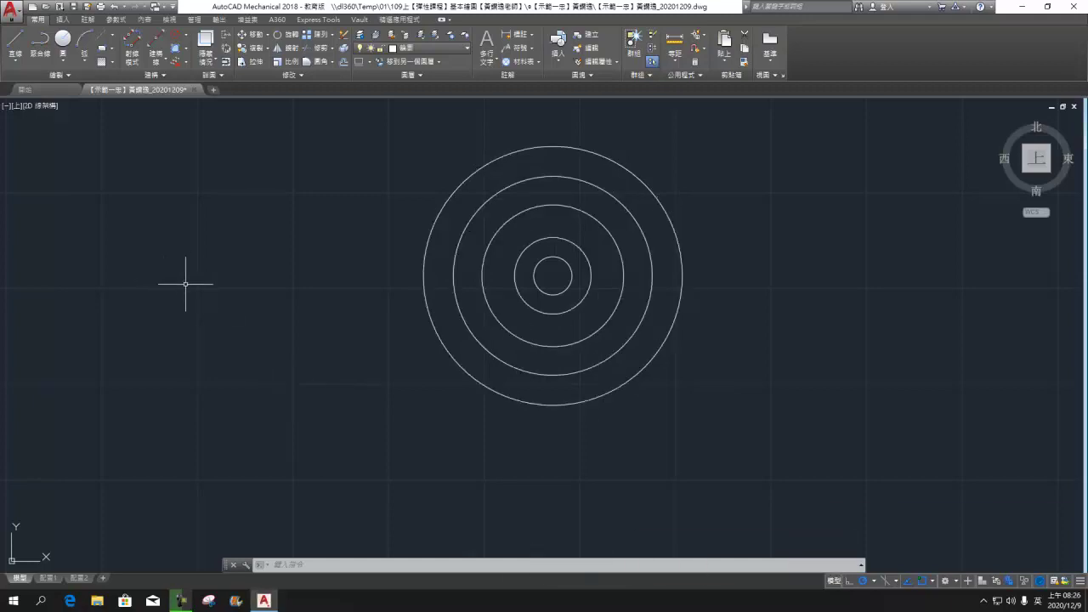
# Step: Zoom and pan to centre the concentric circles on screen
pyautogui.scroll(2, 287, 311)
pyautogui.scroll(-3, 287, 312)
pyautogui.scroll(-2, 288, 315)
pyautogui.scroll(-3, 288, 315)
pyautogui.scroll(-1, 287, 315)
pyautogui.scroll(-2, 289, 315)
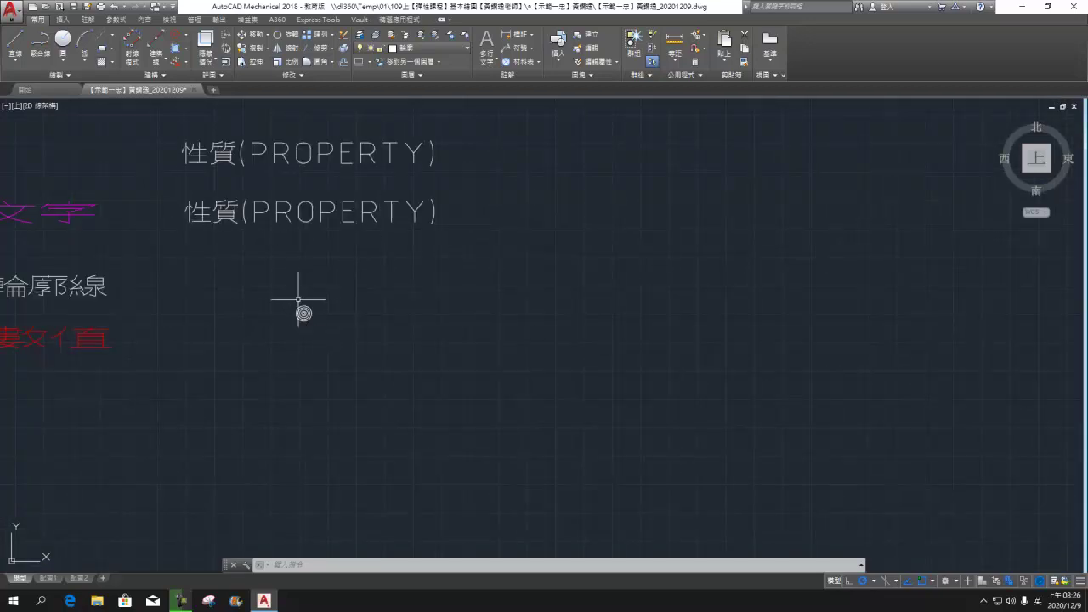
pyautogui.scroll(8, 263, 311)
pyautogui.scroll(2, 263, 309)
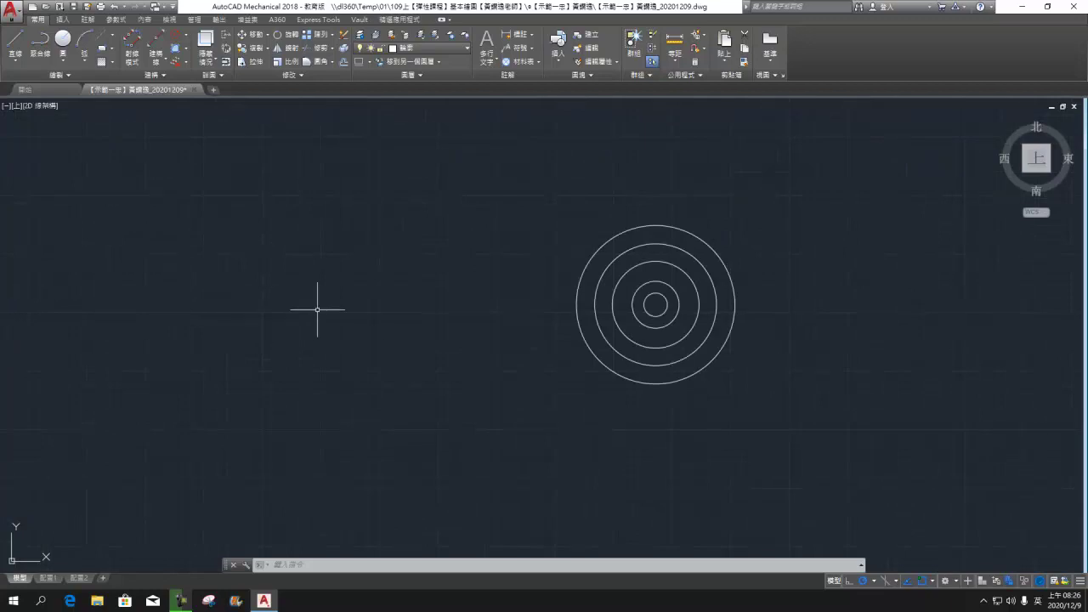
pyautogui.moveTo(465, 330); pyautogui.dragTo(301, 311, button='middle')
pyautogui.scroll(2, 301, 311)
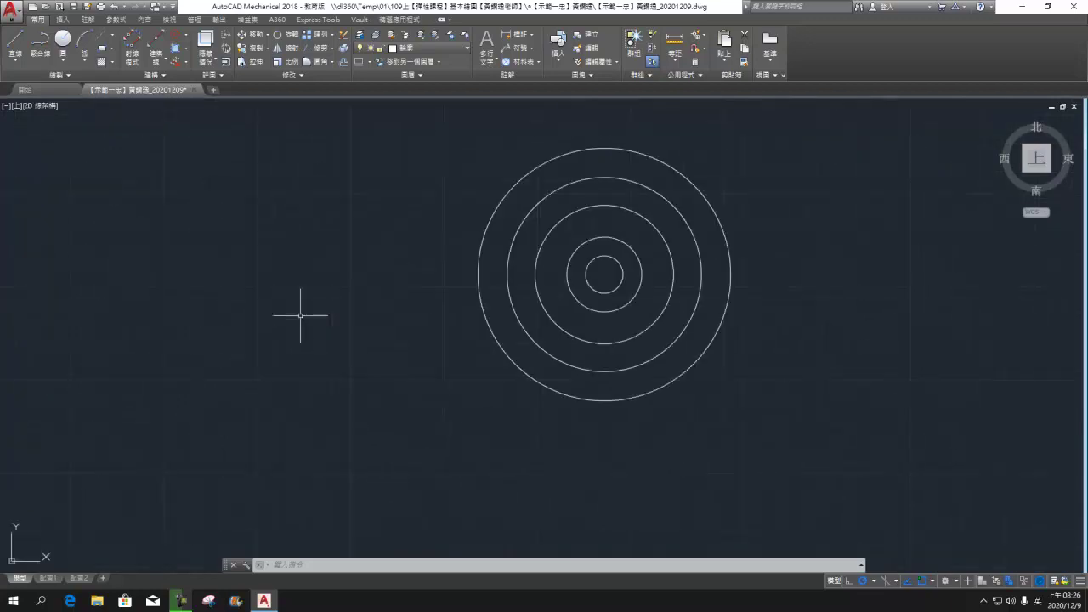
pyautogui.moveTo(333, 277)
pyautogui.mouseDown(button='middle')
pyautogui.moveTo(272, 338)
pyautogui.moveTo(235, 328)
pyautogui.moveTo(286, 309)
pyautogui.mouseUp(button='middle')
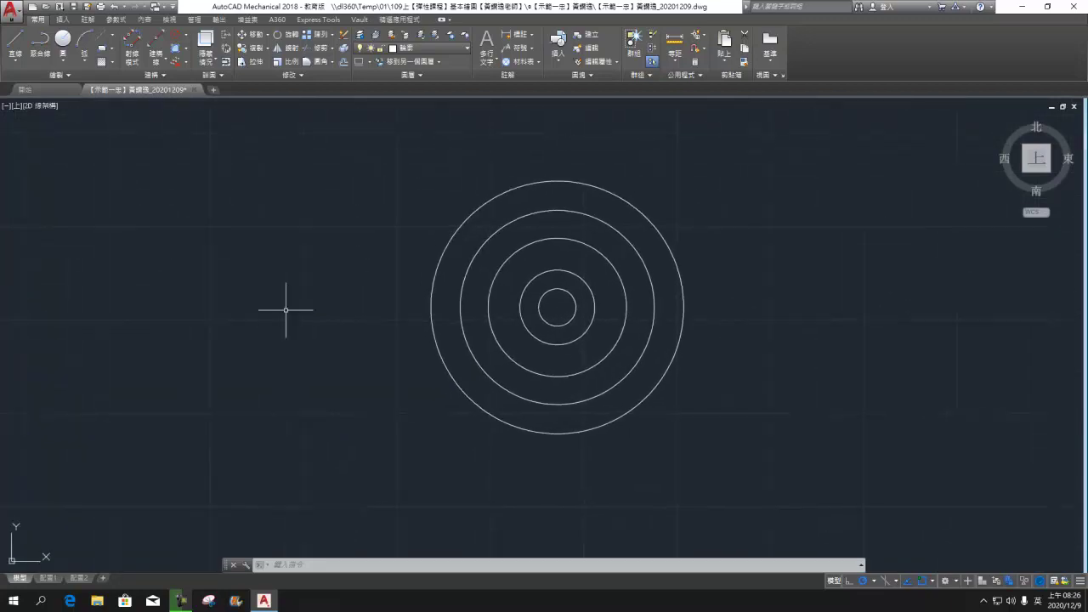
pyautogui.click(320, 565)
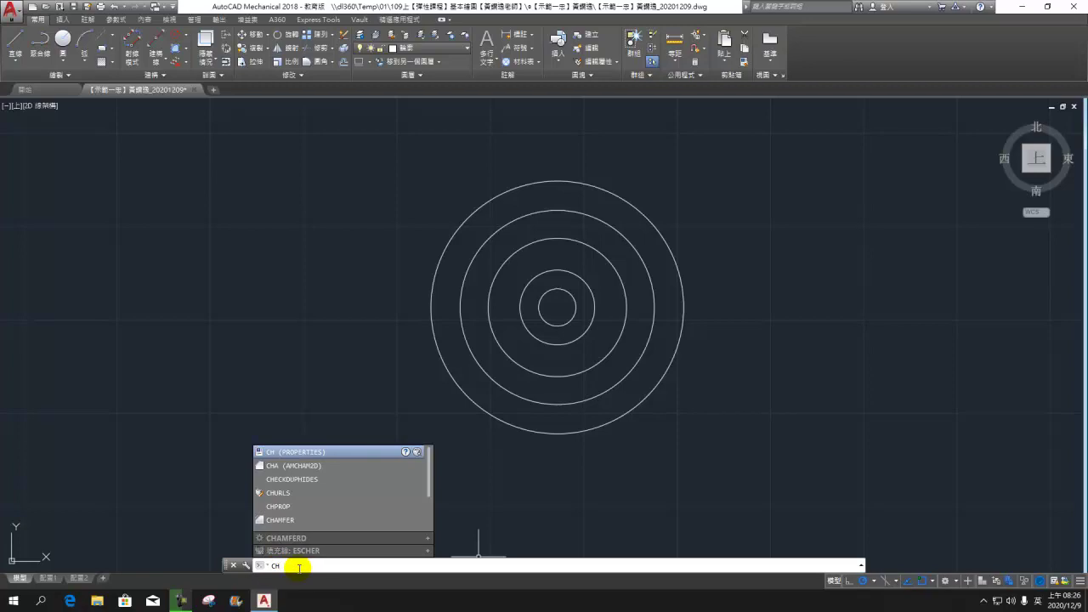
# Step: Open the Properties palette with the CH command
pyautogui.press('Return')
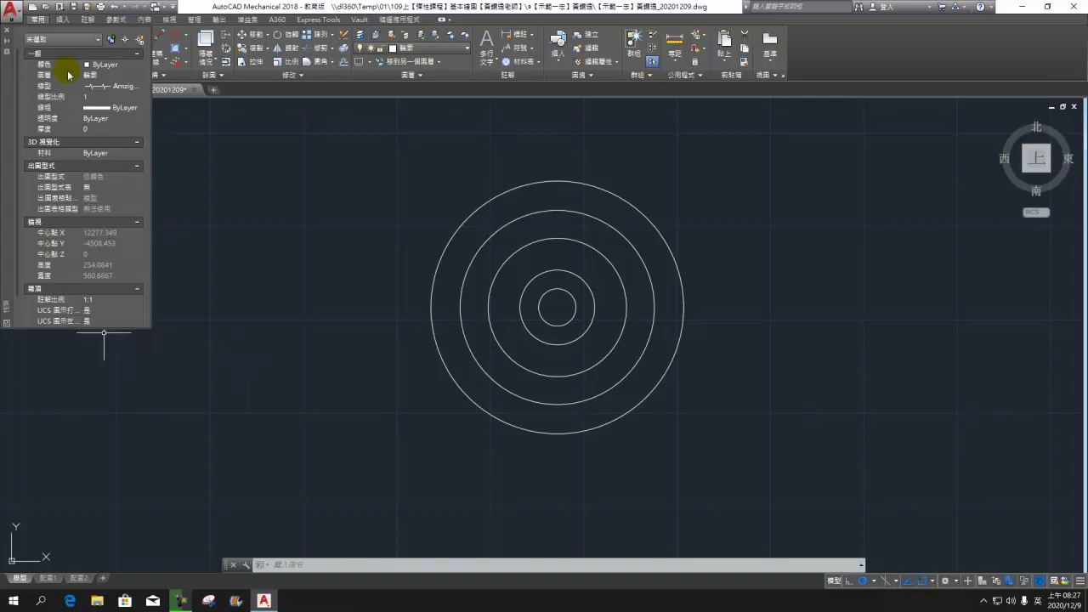
# Step: Make the innermost circle red with the dashed AM_ISO02W050 linetype
pyautogui.click(540, 317)
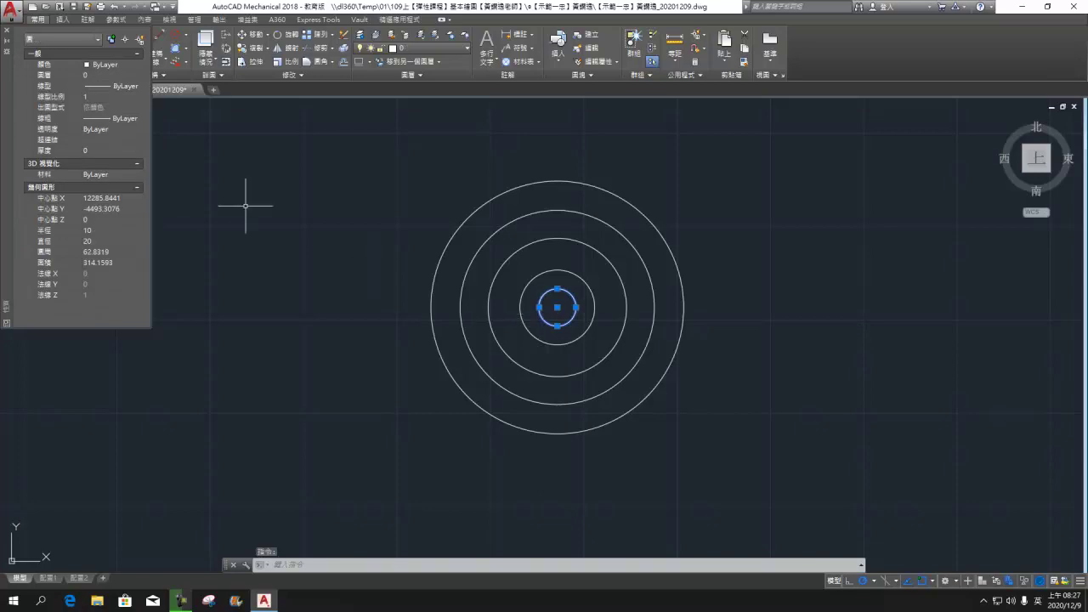
pyautogui.click(134, 67)
pyautogui.click(138, 65)
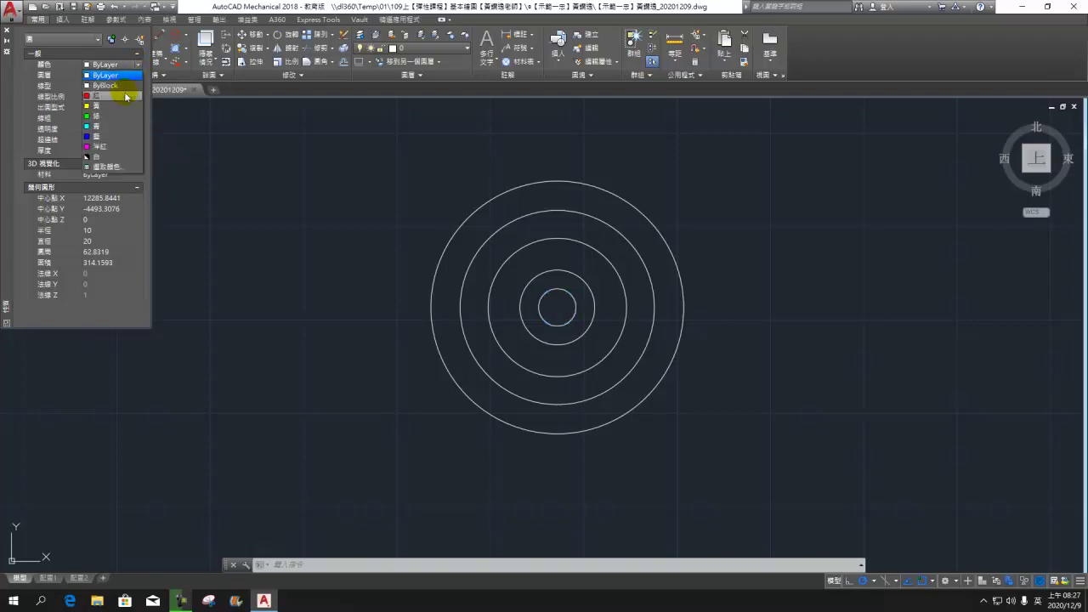
pyautogui.click(127, 95)
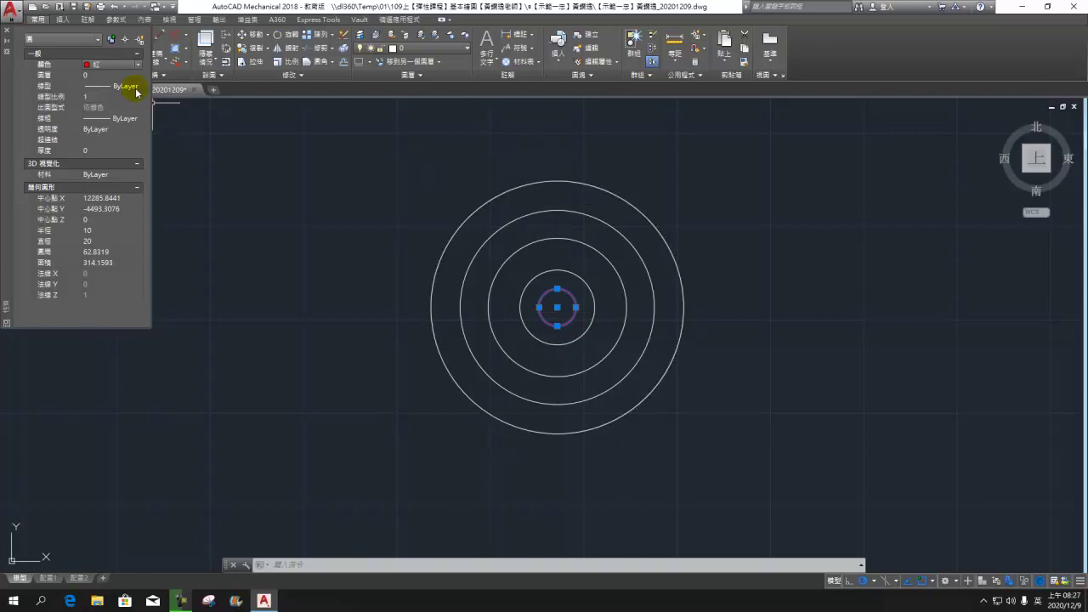
pyautogui.click(137, 89)
pyautogui.click(137, 87)
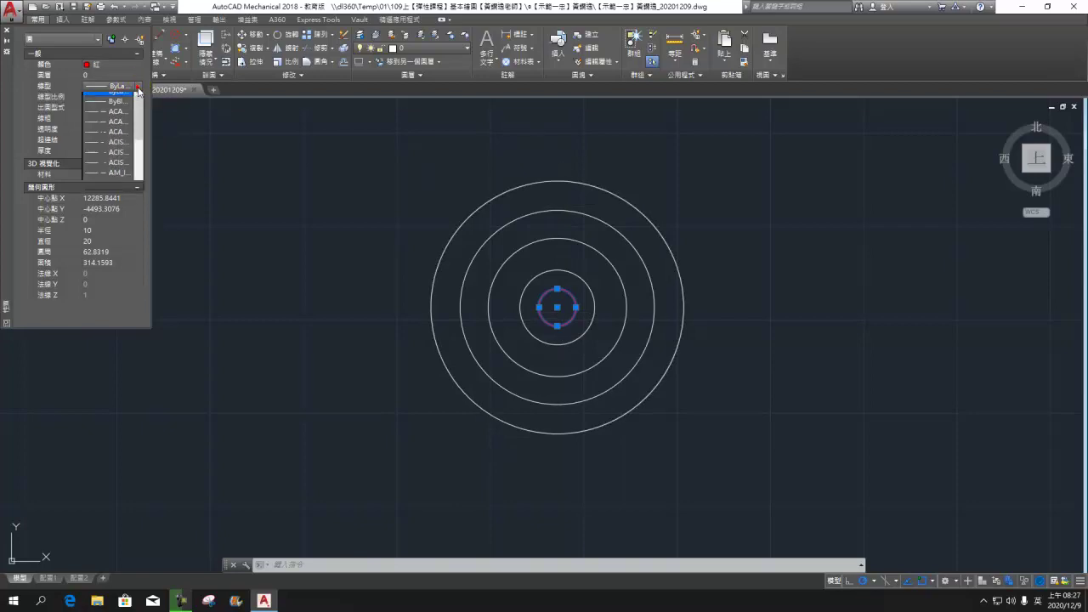
pyautogui.click(119, 181)
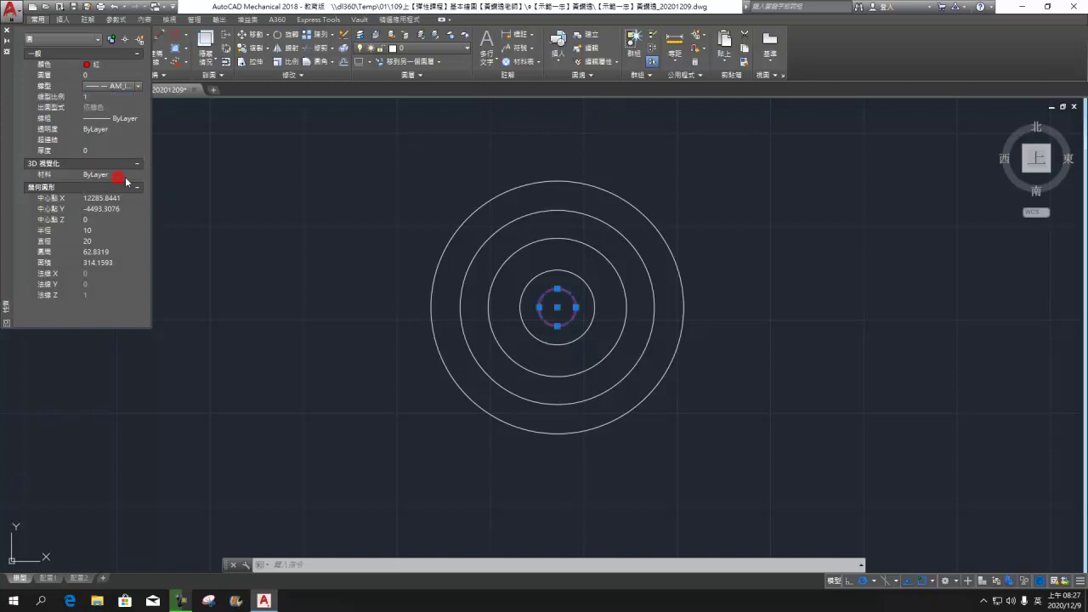
pyautogui.click(533, 336)
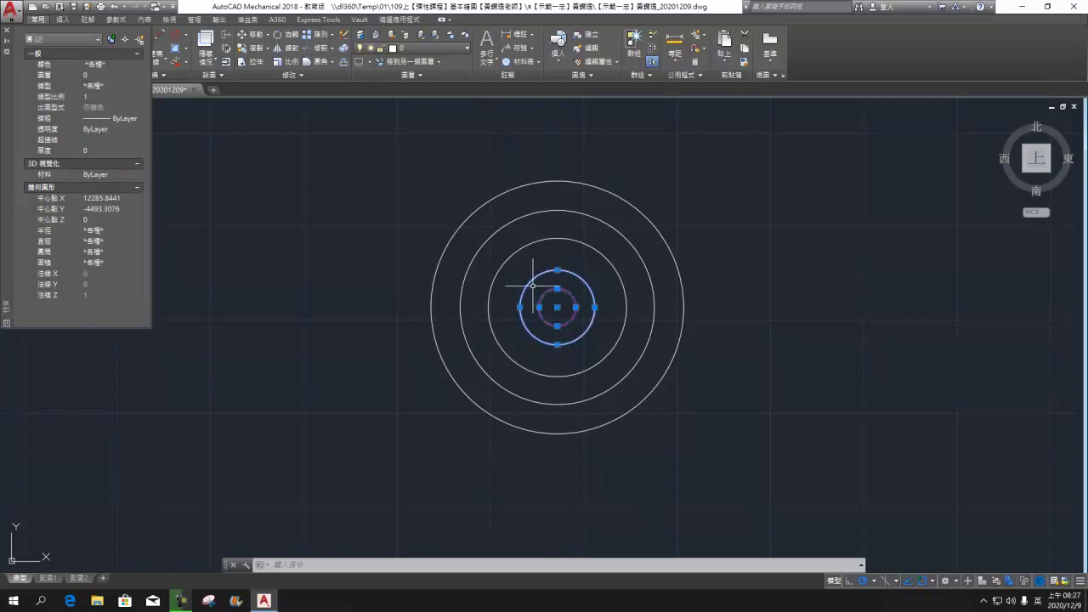
# Step: Set the two selected inner circles' colour to Yellow, then deselect them
pyautogui.click(133, 67)
pyautogui.click(138, 65)
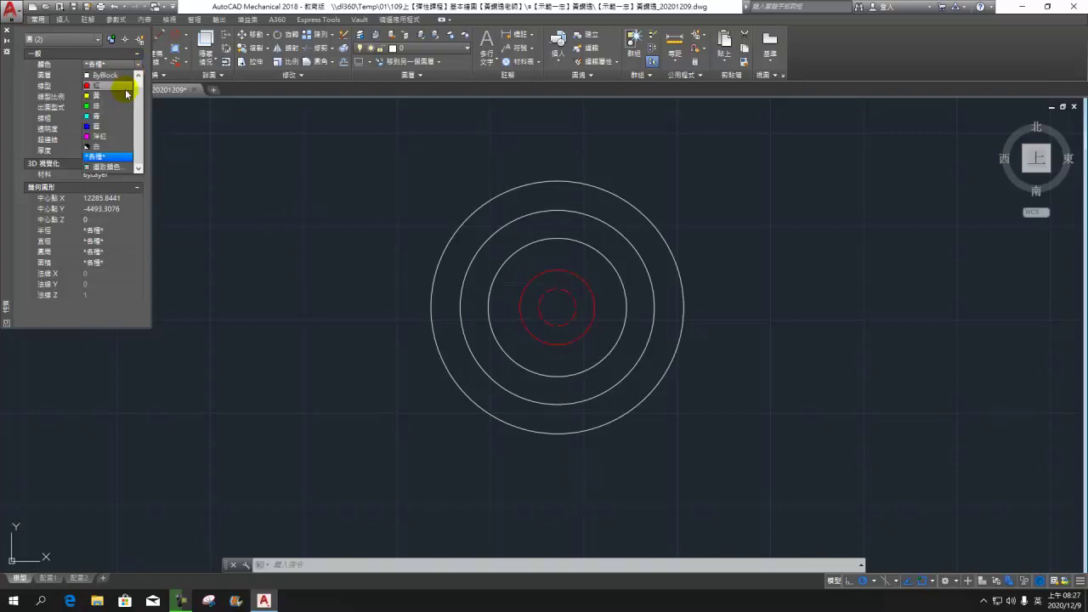
pyautogui.click(112, 96)
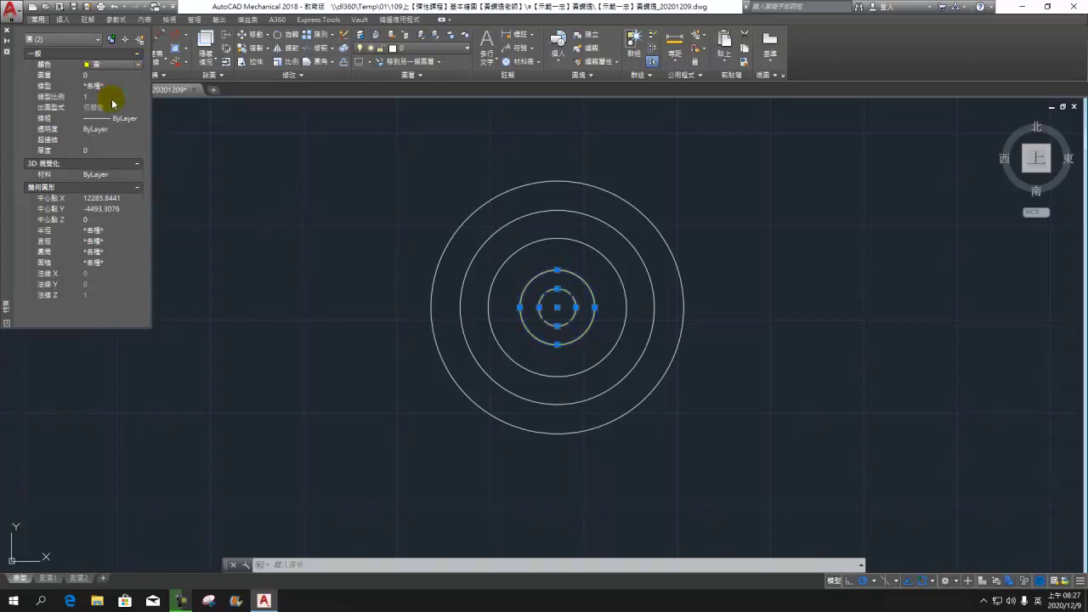
pyautogui.click(725, 274)
pyautogui.click(725, 274)
pyautogui.click(432, 286)
pyautogui.press('Escape')
pyautogui.press('Escape')
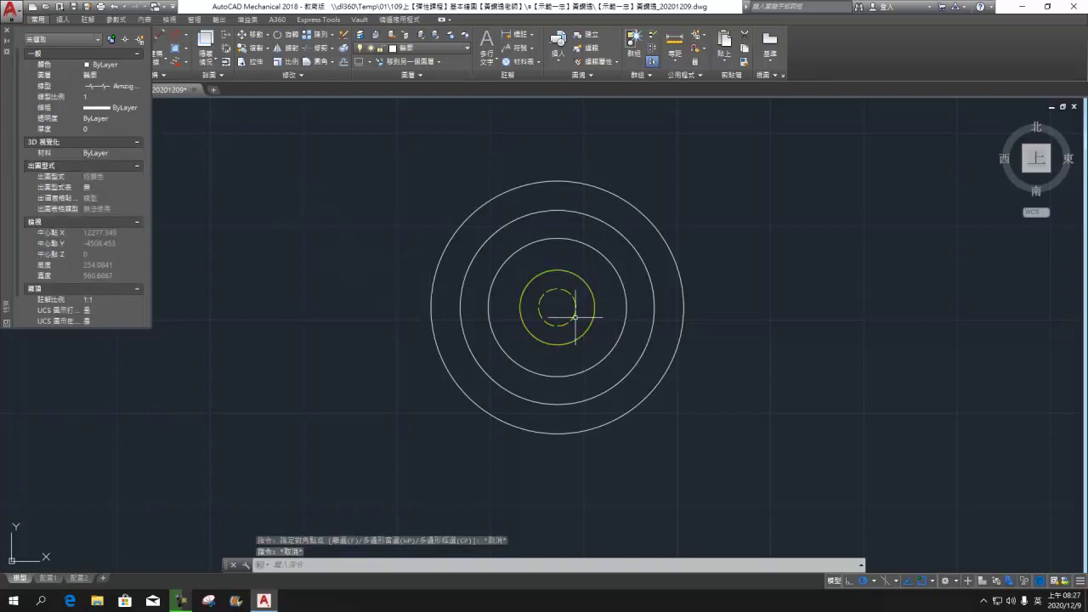
# Step: Move the small circle to layer 中心線, then put both inner circles on layer 尺度
pyautogui.click(575, 316)
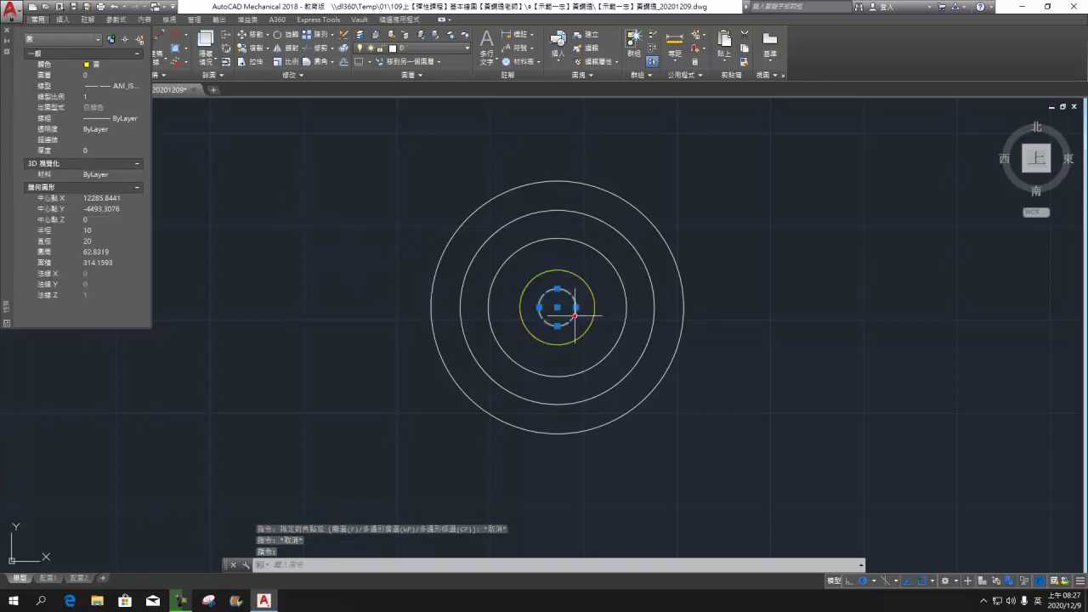
pyautogui.click(129, 78)
pyautogui.click(138, 75)
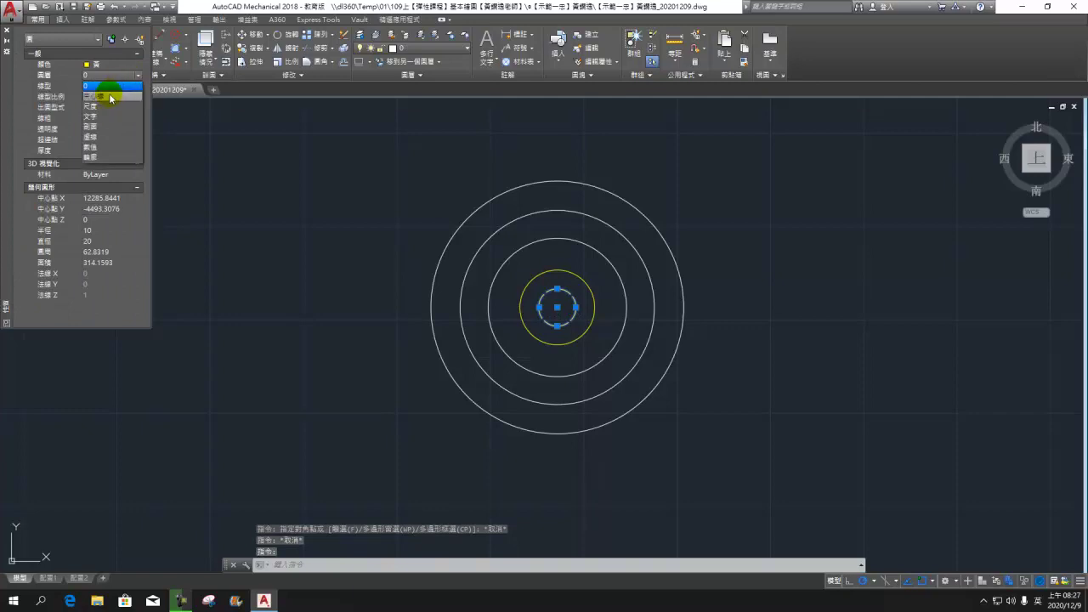
pyautogui.click(107, 96)
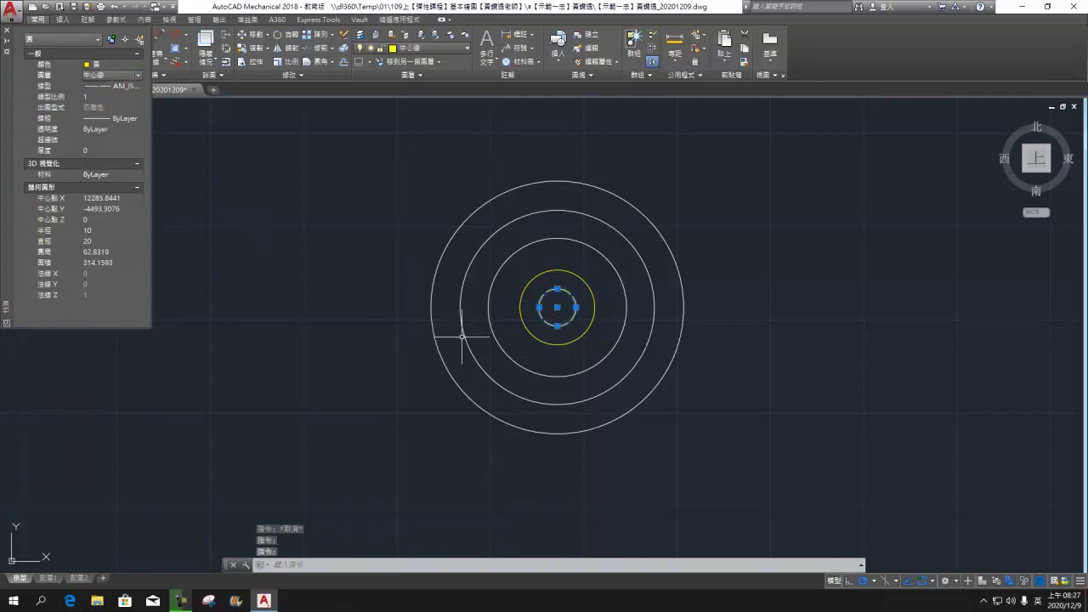
pyautogui.click(592, 286)
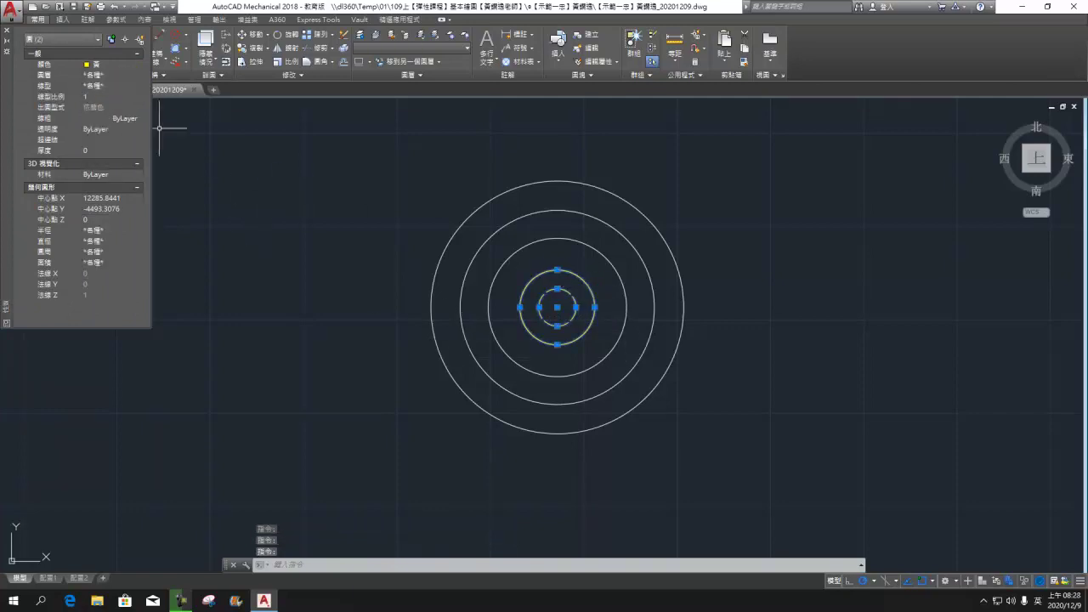
pyautogui.click(133, 75)
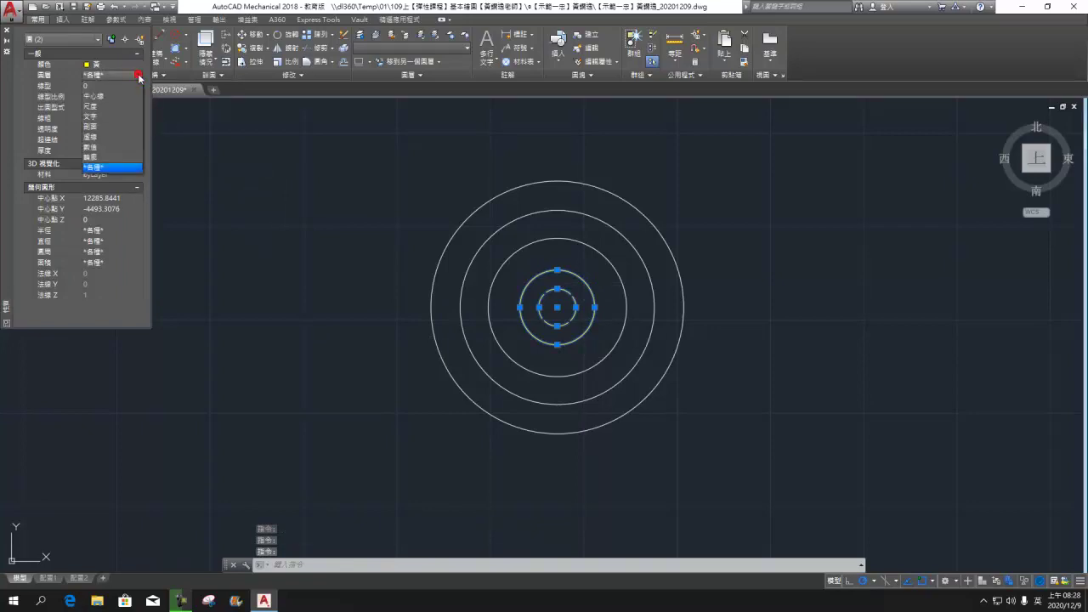
pyautogui.click(116, 105)
pyautogui.click(370, 386)
pyautogui.press('Escape')
pyautogui.press('Escape')
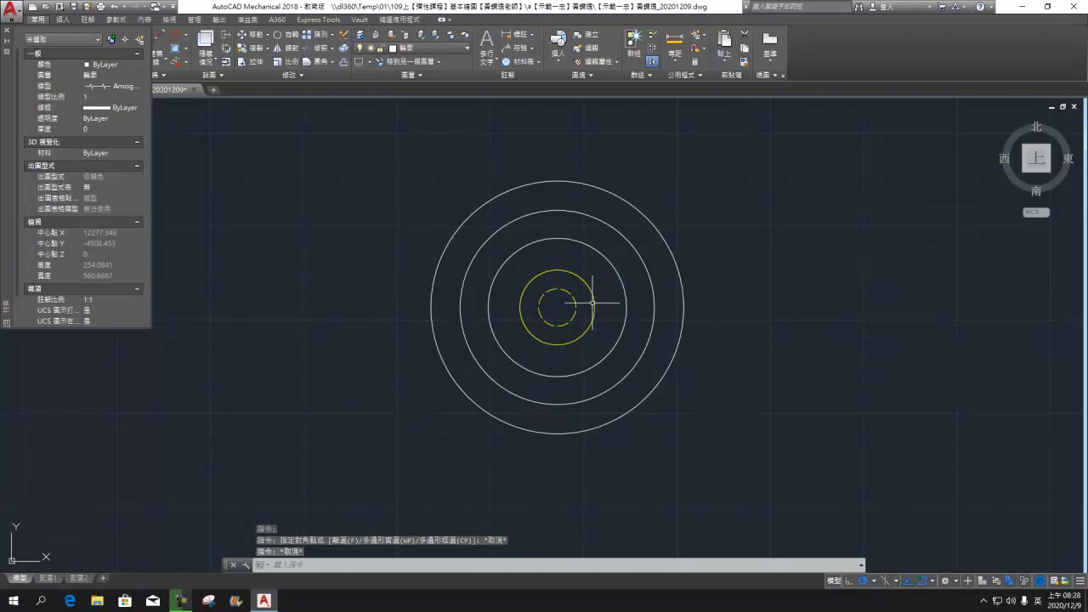
# Step: Set the small dashed circle's colour back to red and deselect it
pyautogui.click(577, 307)
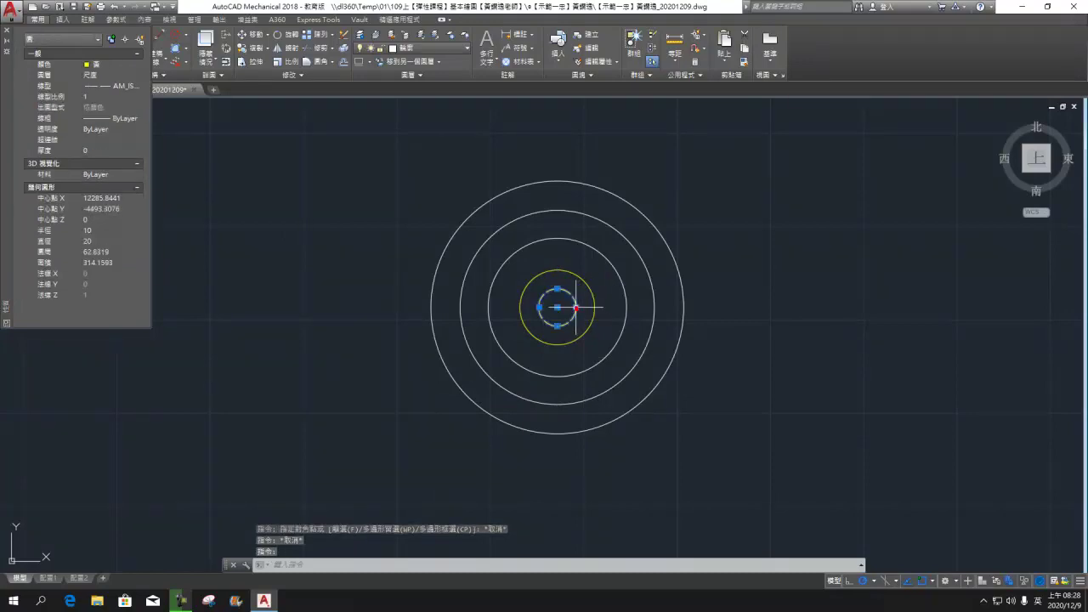
pyautogui.click(139, 69)
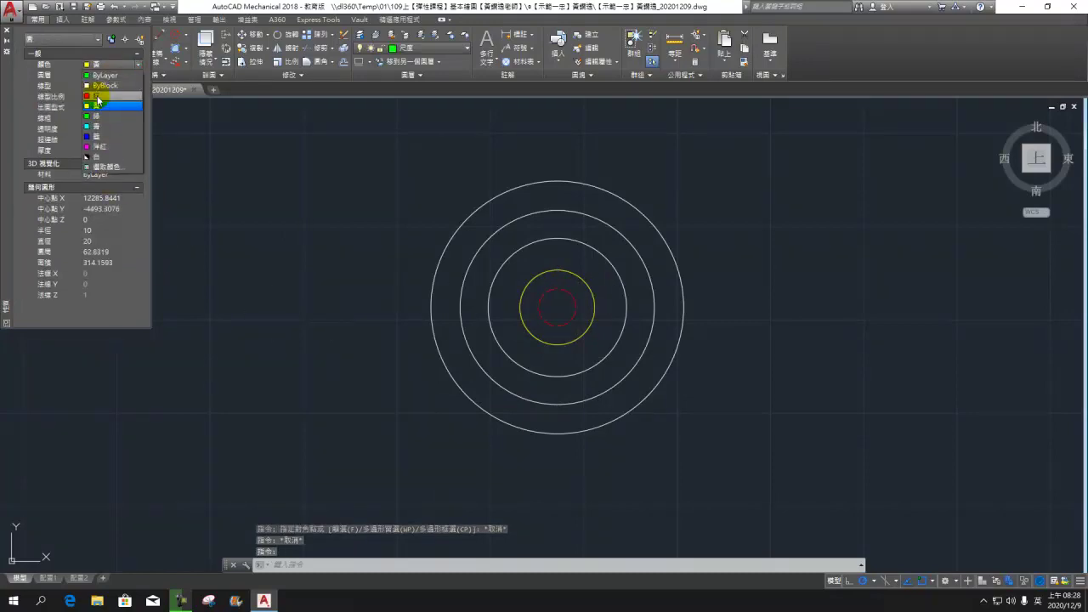
pyautogui.click(95, 96)
pyautogui.click(289, 395)
pyautogui.press('Escape')
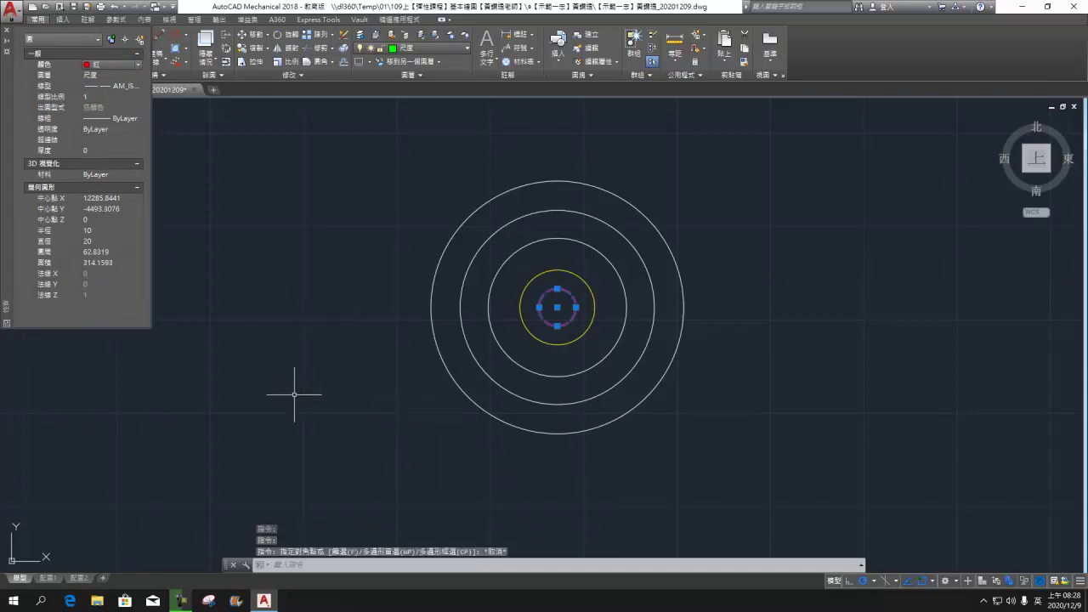
pyautogui.press('Escape')
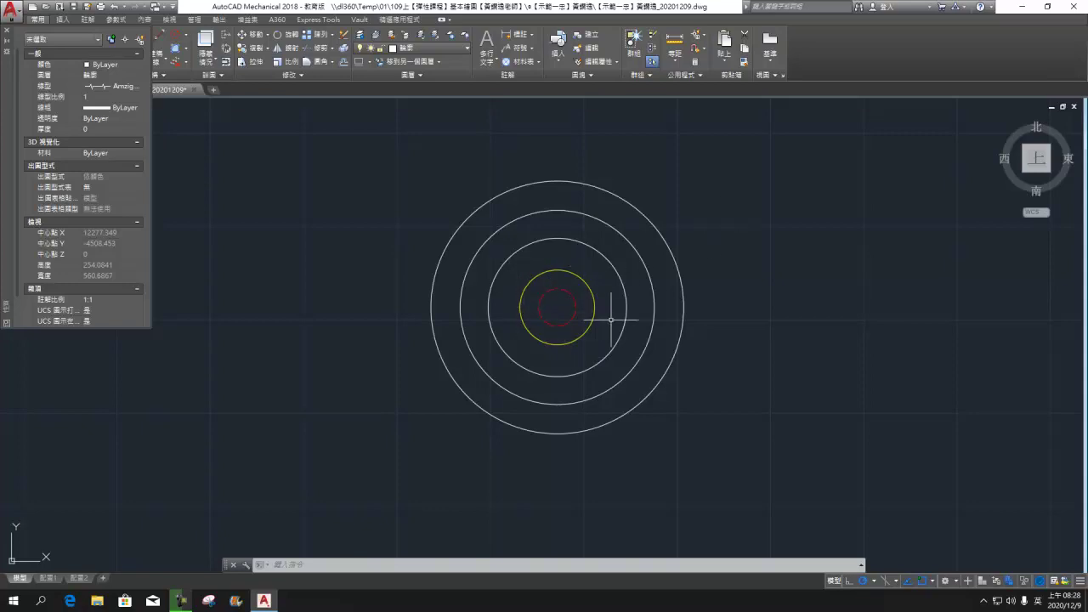
# Step: Switch the yellow circle's linetype to zigzag in Properties, then clear the selection
pyautogui.click(595, 305)
pyautogui.click(136, 89)
pyautogui.click(139, 89)
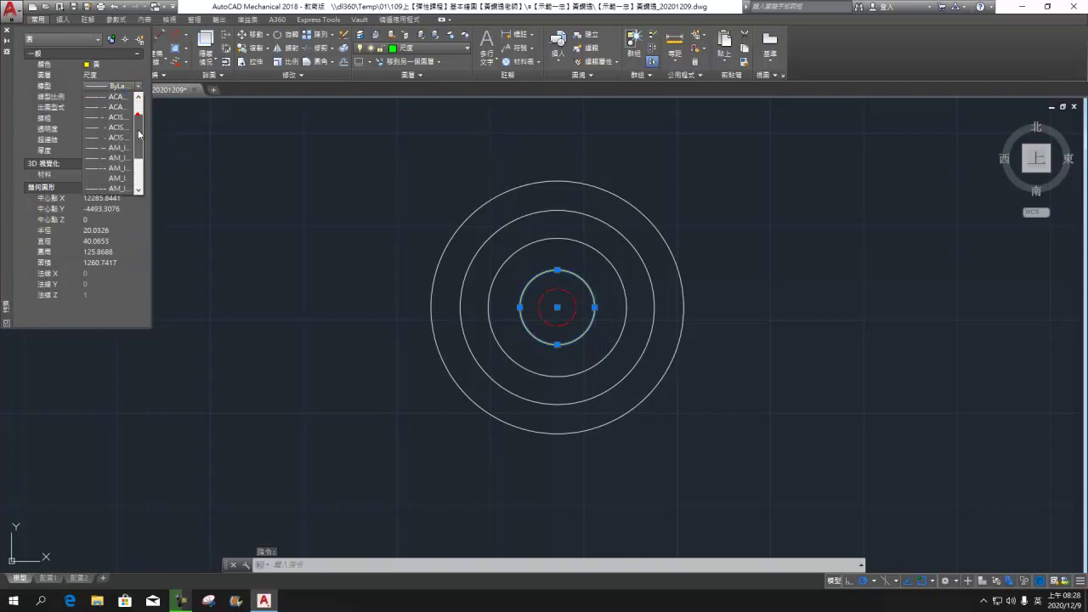
pyautogui.click(117, 149)
pyautogui.click(307, 383)
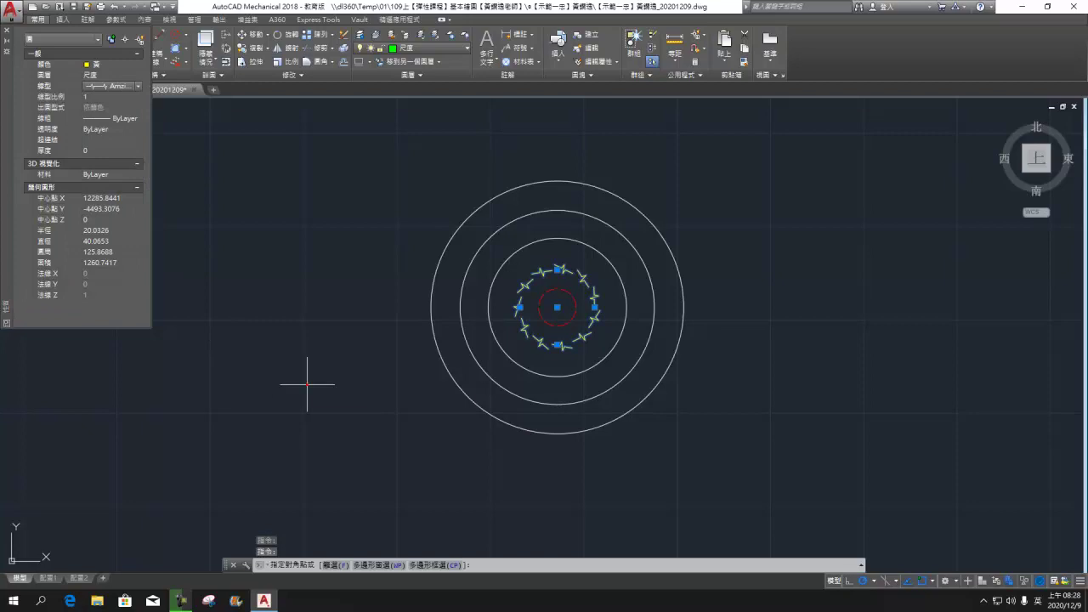
pyautogui.press('Escape')
pyautogui.press('Escape')
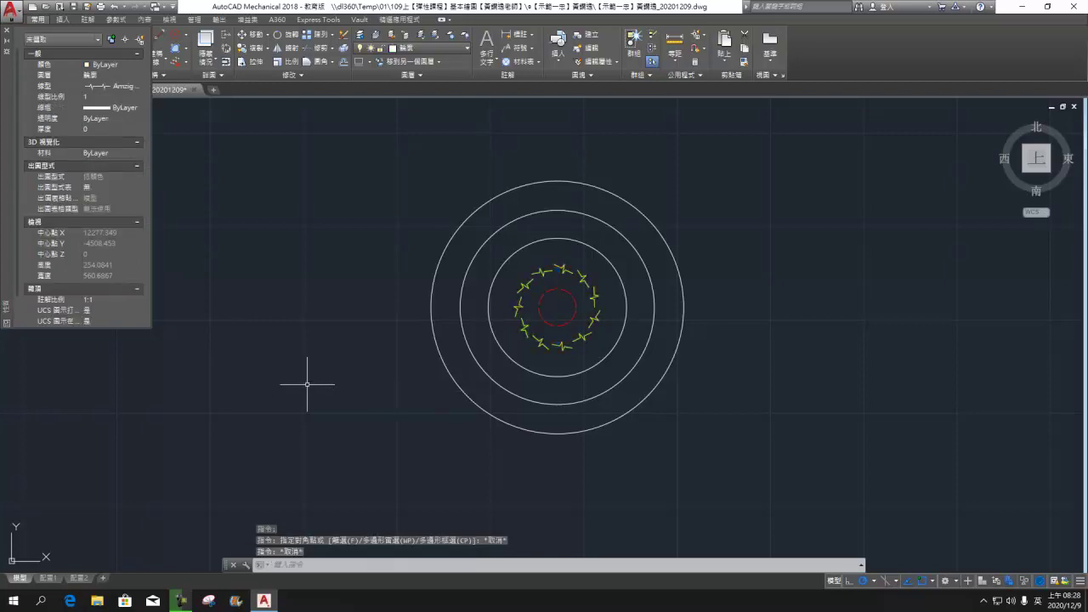
# Step: Change the third circle's radius in Properties from 37.0656 to 40
pyautogui.click(626, 319)
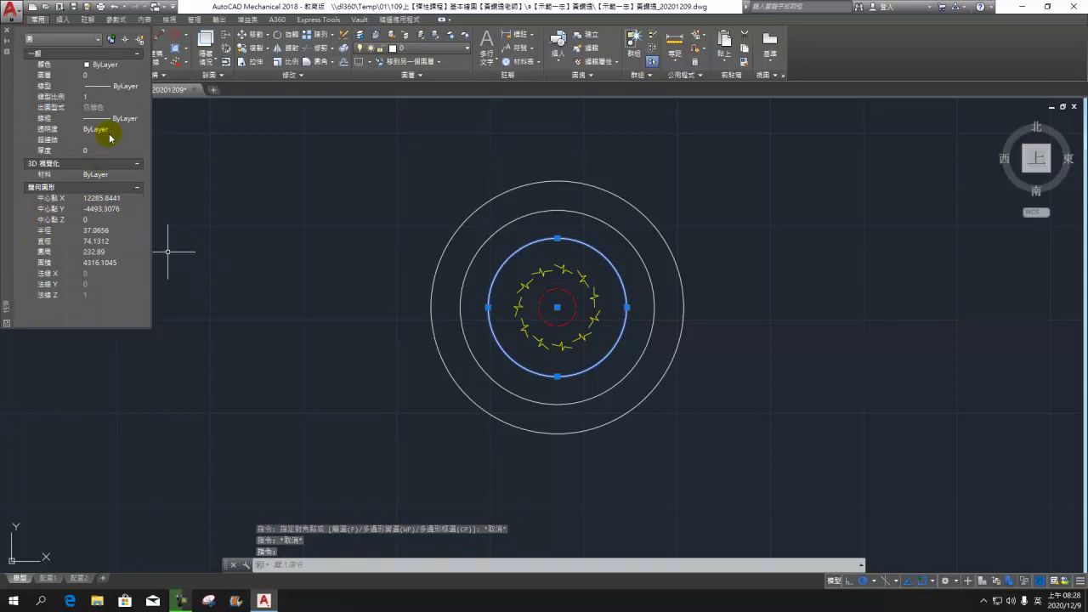
pyautogui.click(95, 231)
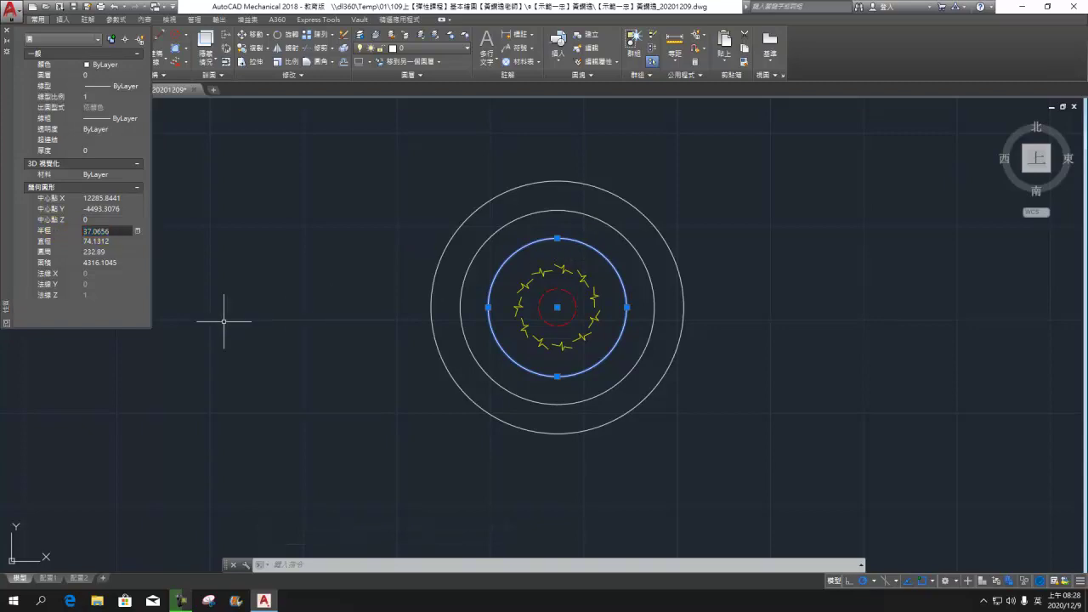
pyautogui.moveTo(109, 232); pyautogui.dragTo(83, 232)
pyautogui.write('40')
pyautogui.press('Return')
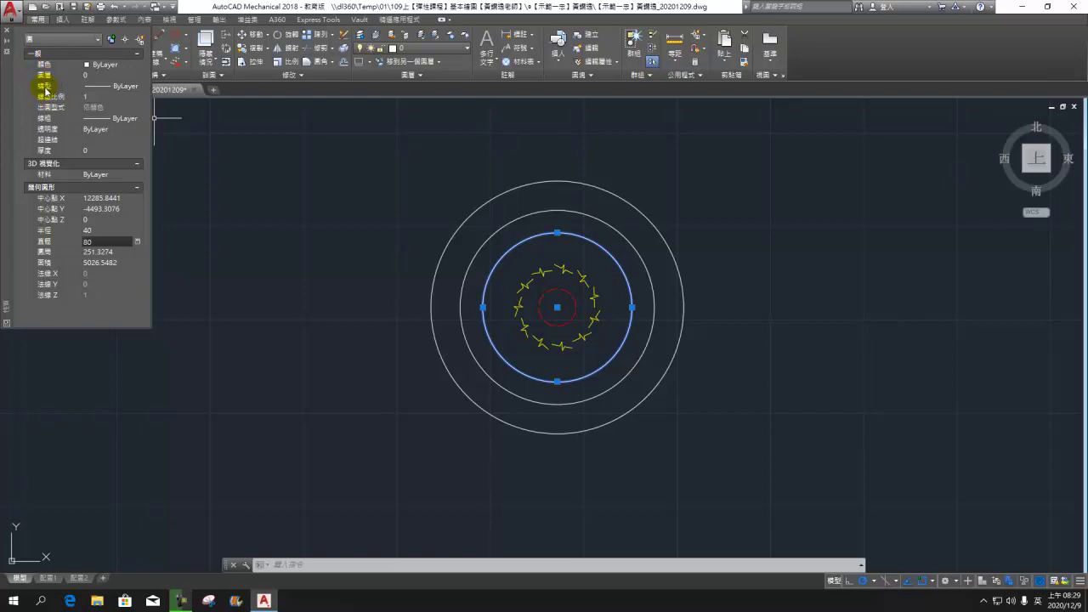
# Step: Set the selected radius-40 circle's lineweight to 2.11 mm in the Properties palette
pyautogui.click(136, 119)
pyautogui.click(137, 118)
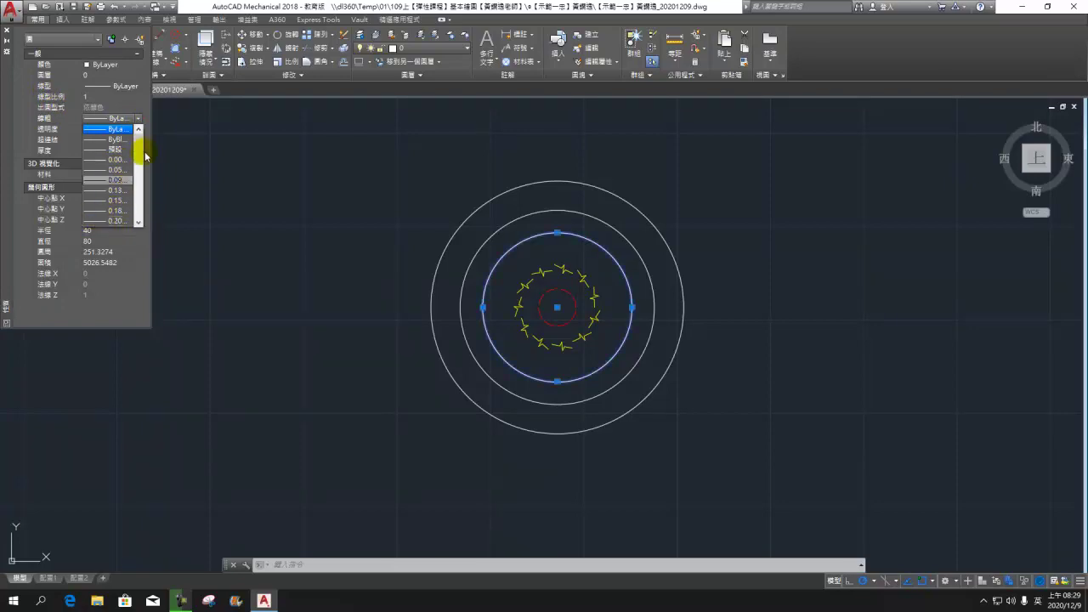
pyautogui.moveTo(141, 150); pyautogui.dragTo(141, 205)
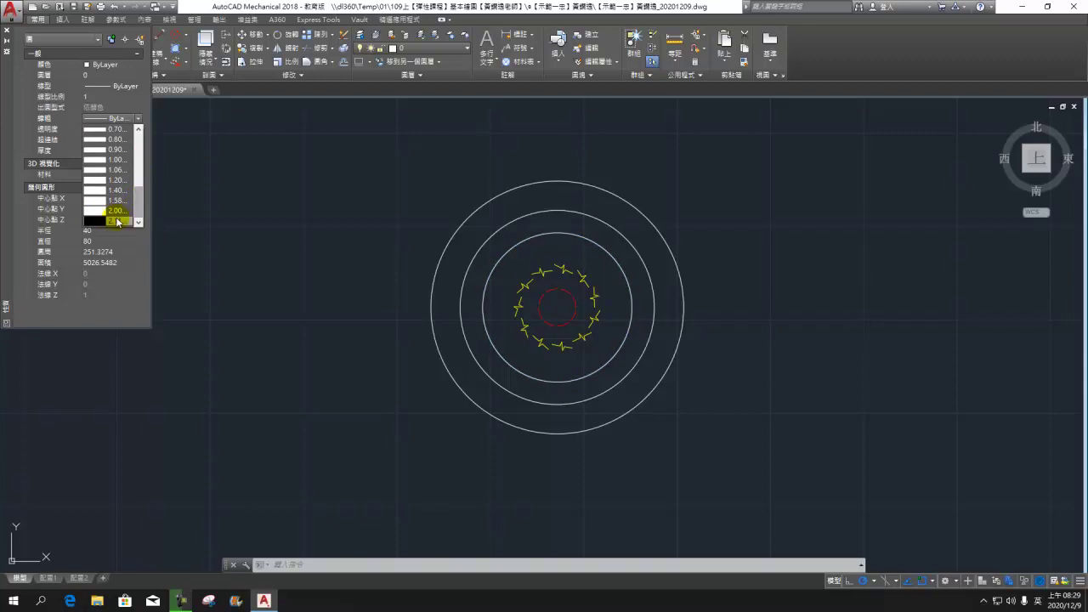
pyautogui.click(113, 220)
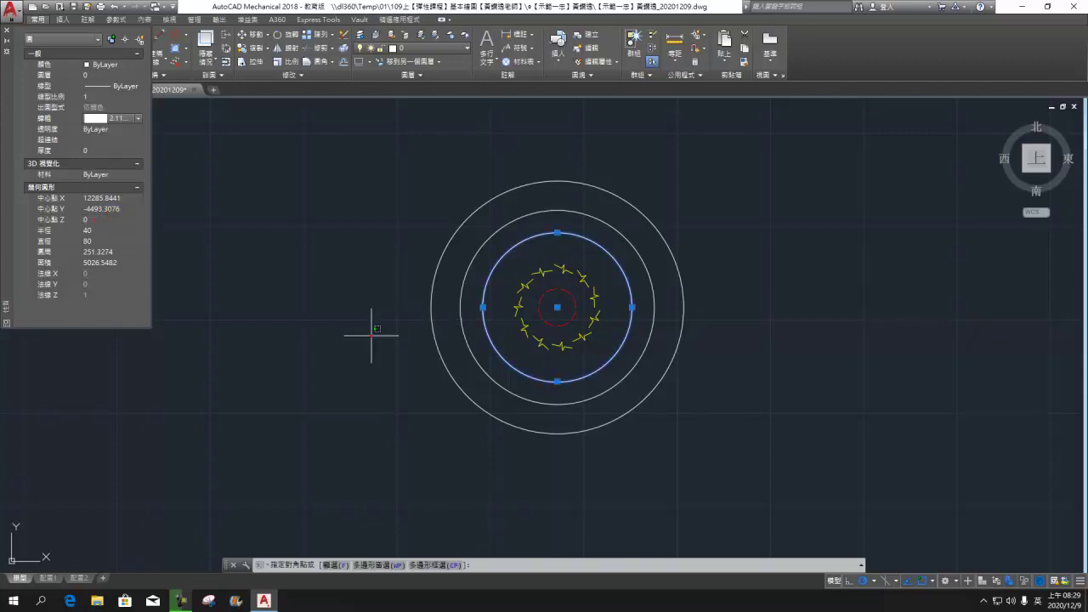
# Step: Deselect the thickened circle and auto-hide the Properties palette
pyautogui.press('Escape')
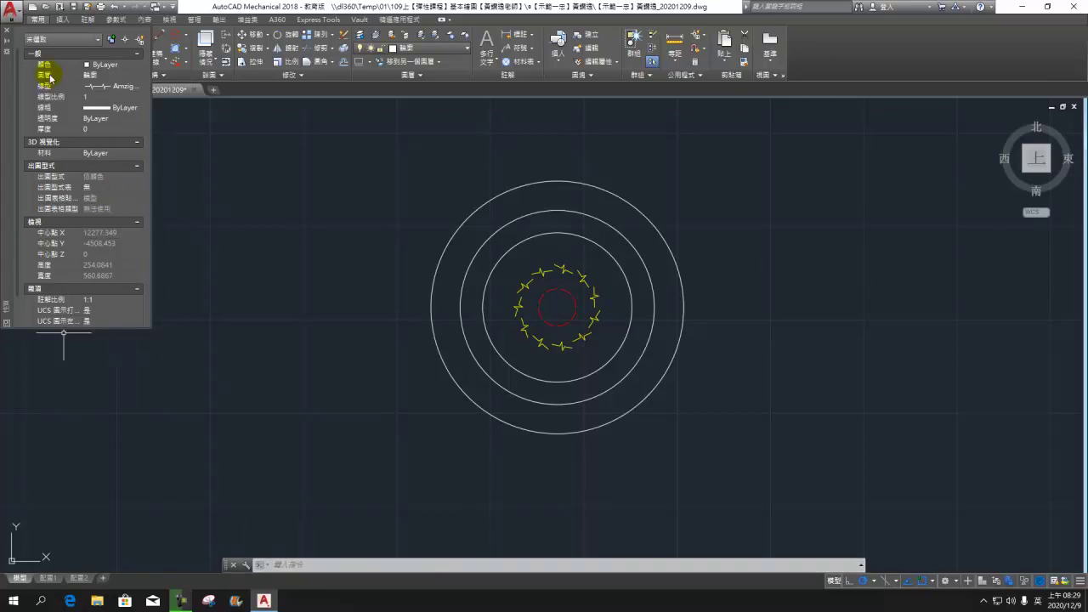
pyautogui.click(7, 41)
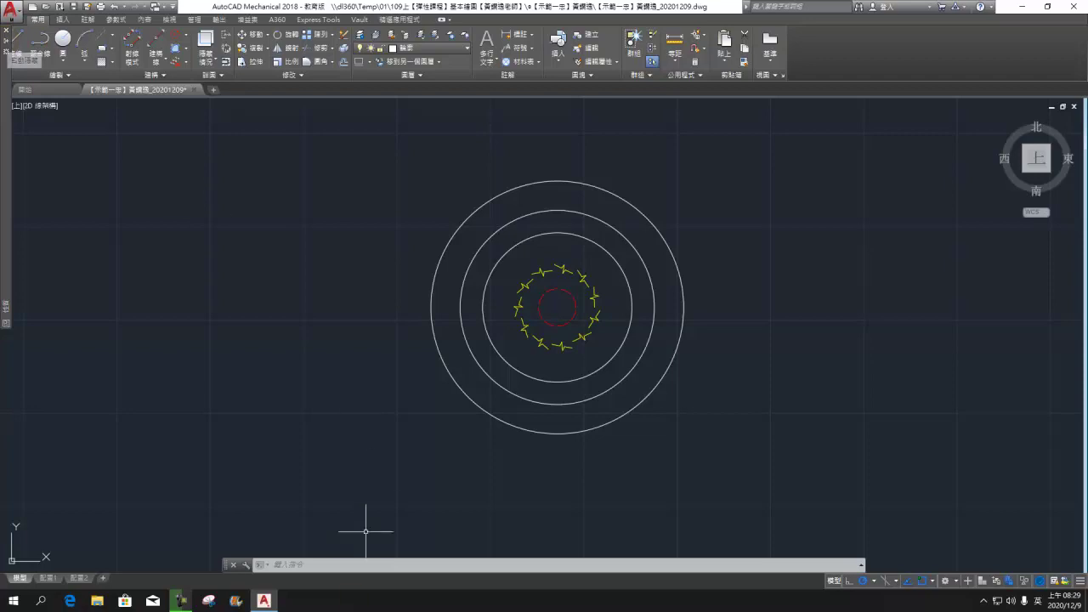
pyautogui.click(338, 565)
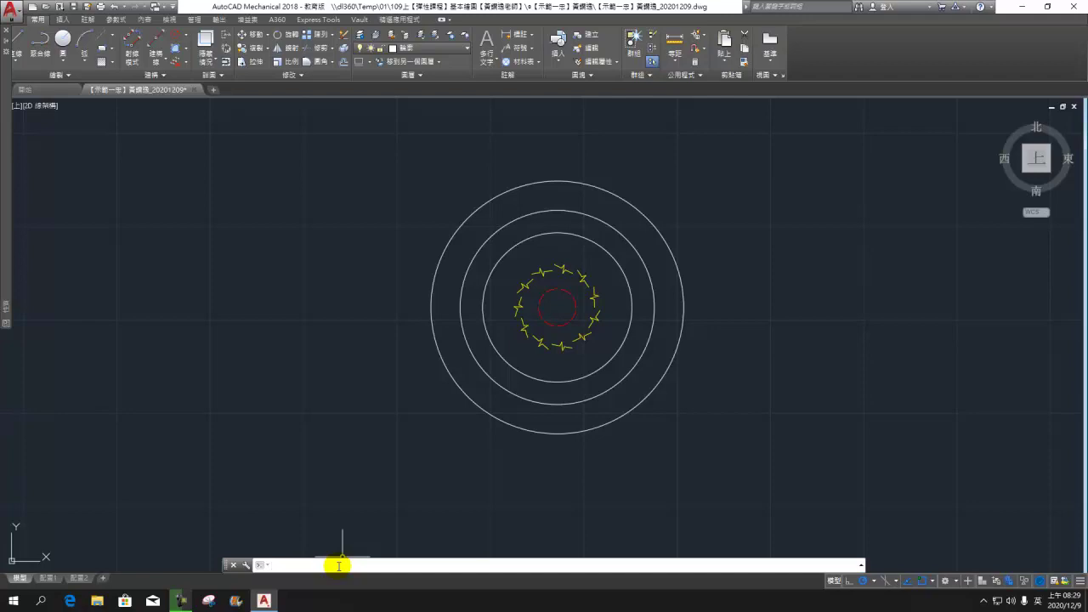
# Step: Open the Properties palette with the CH command, then close it
pyautogui.write('ch')
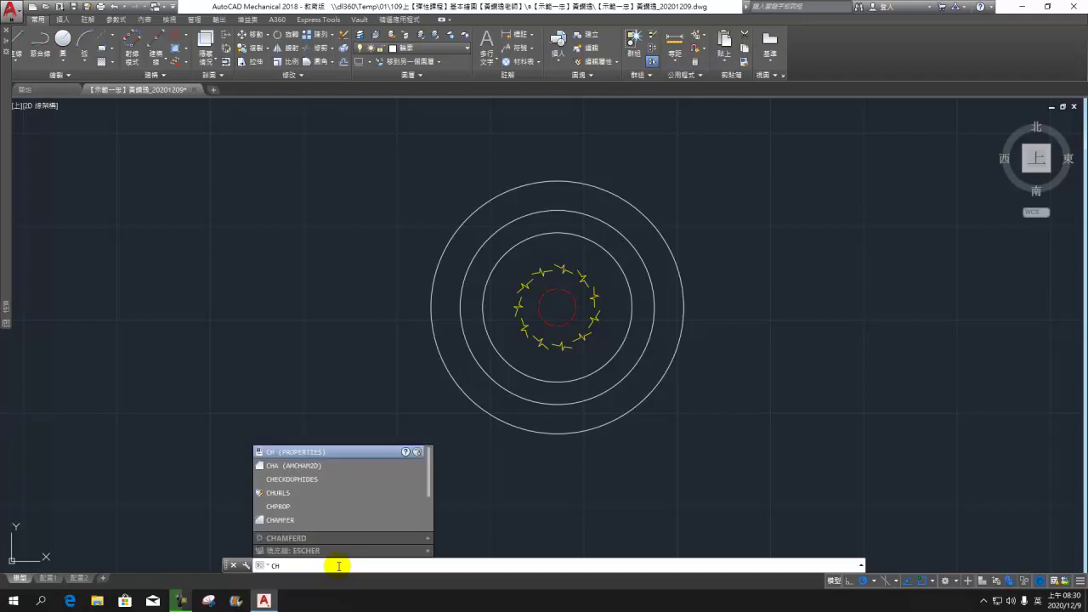
pyautogui.press('Return')
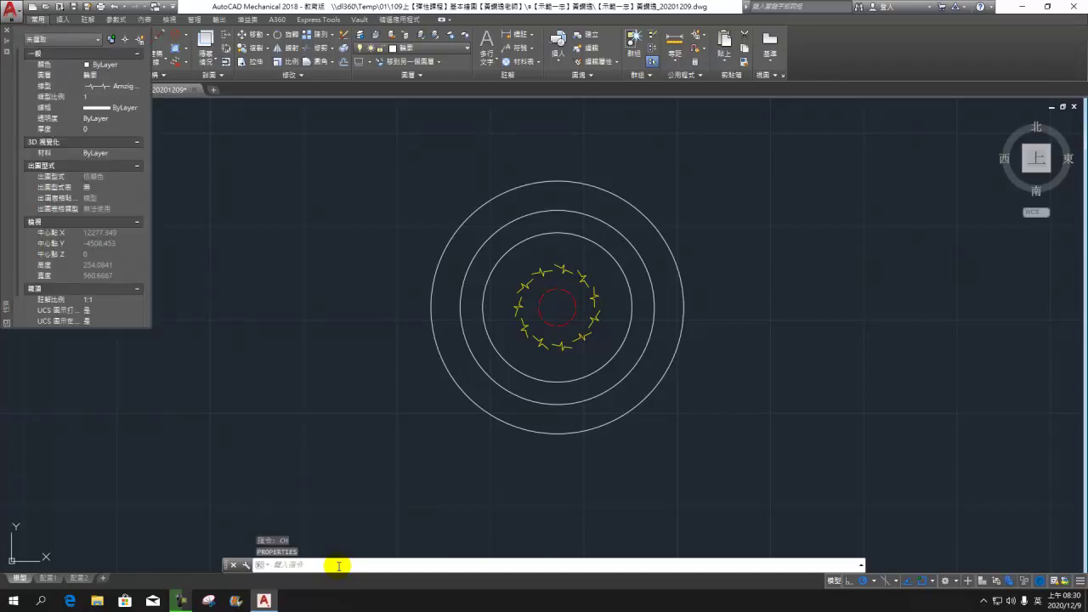
pyautogui.click(6, 30)
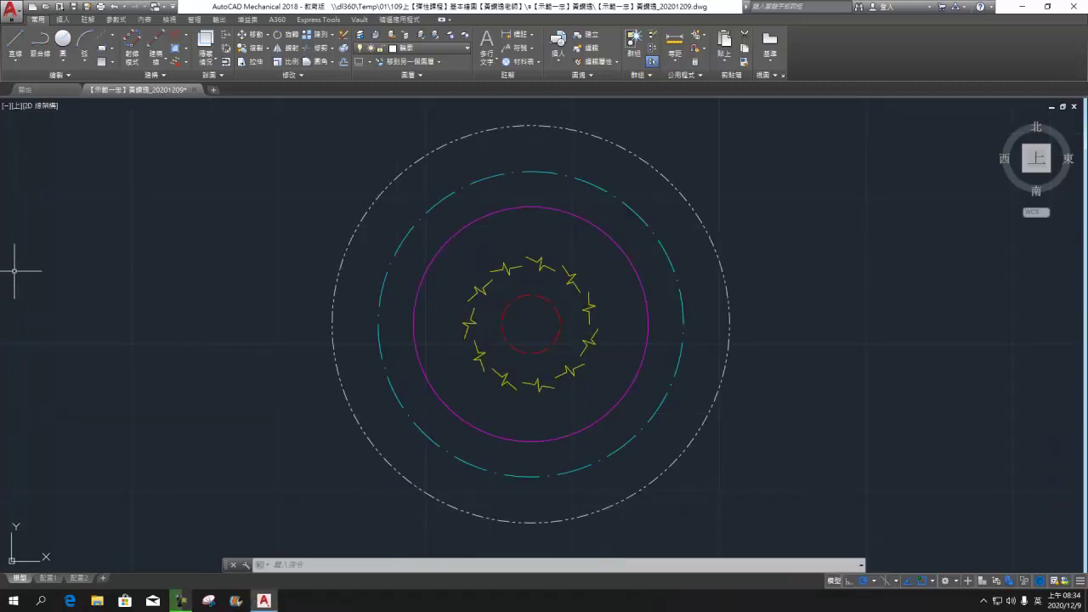
# Step: Reopen Properties from the command line with CH and close the palette once more
pyautogui.click(299, 565)
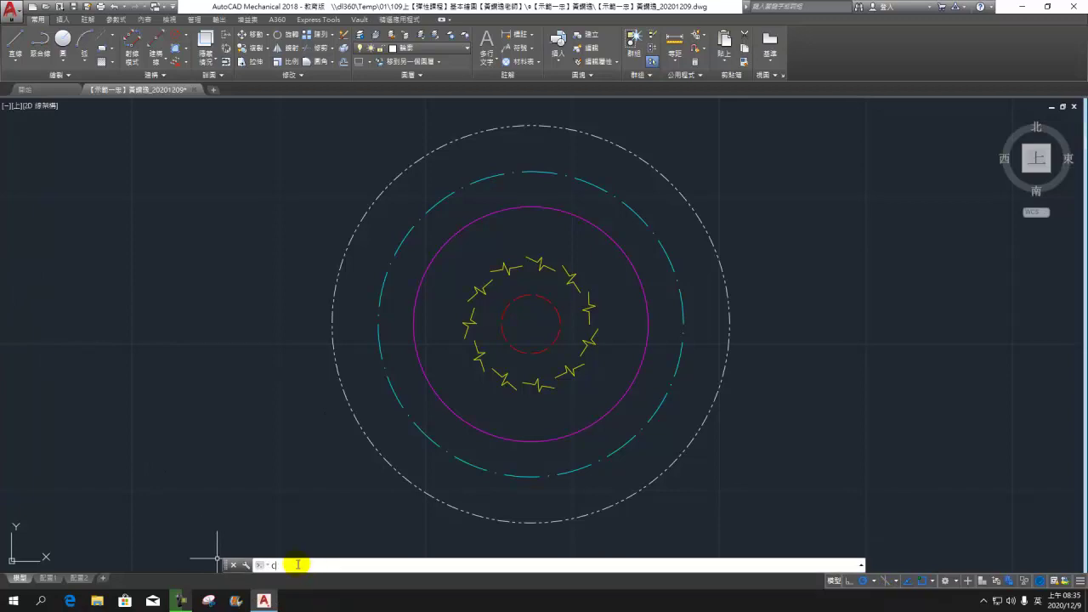
pyautogui.write('h')
pyautogui.press('Return')
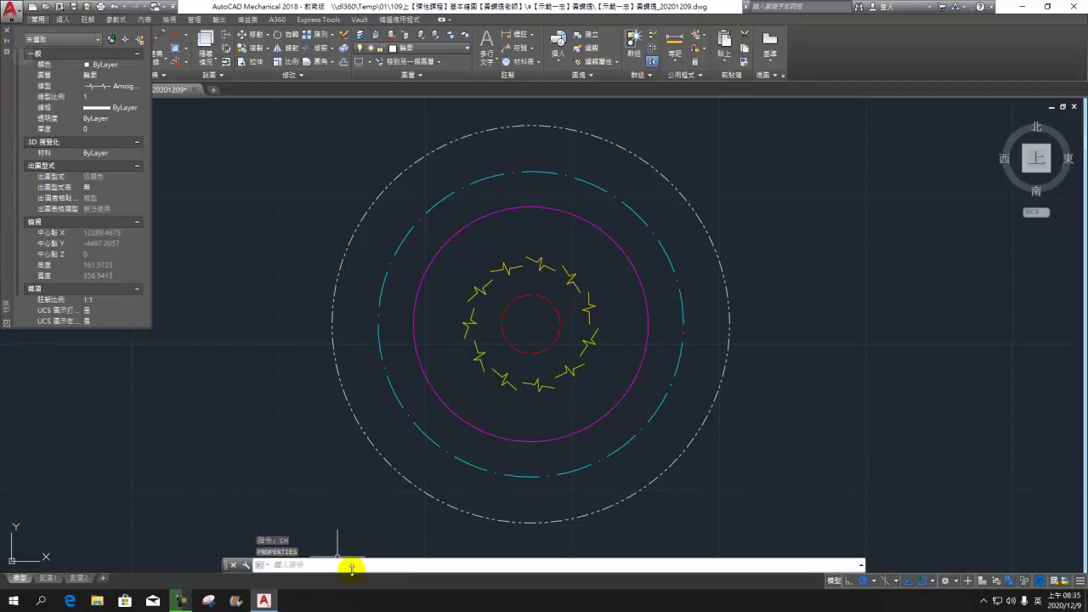
pyautogui.click(7, 30)
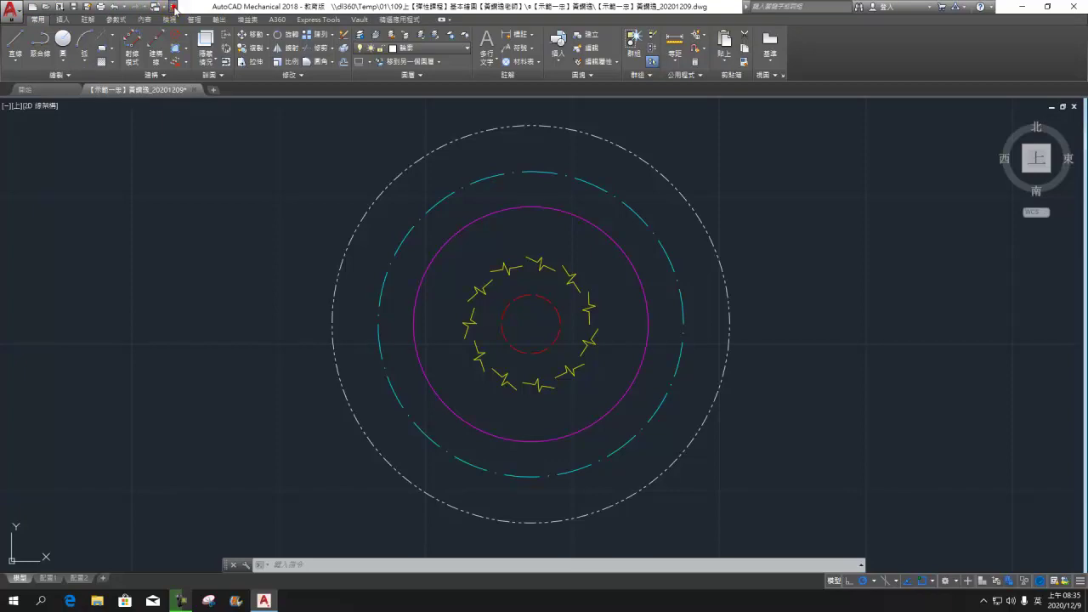
pyautogui.click(175, 10)
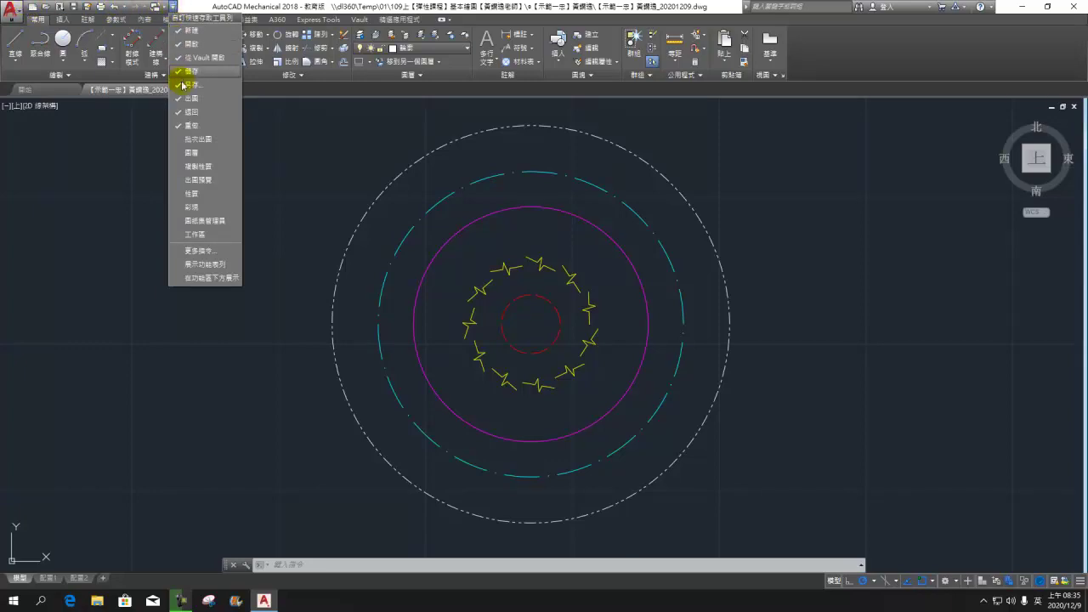
pyautogui.click(183, 194)
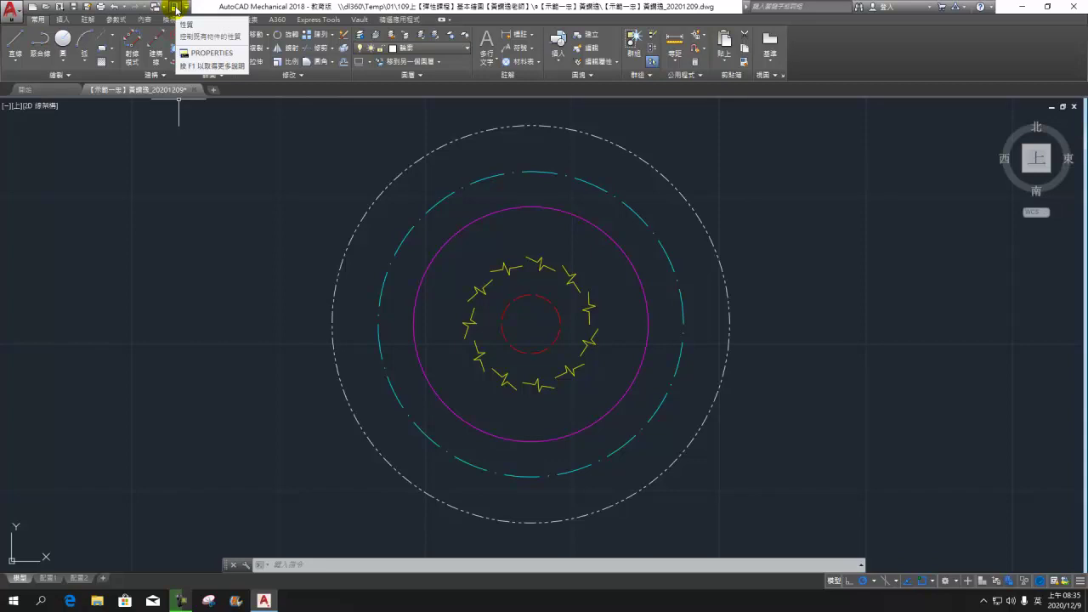
pyautogui.click(176, 9)
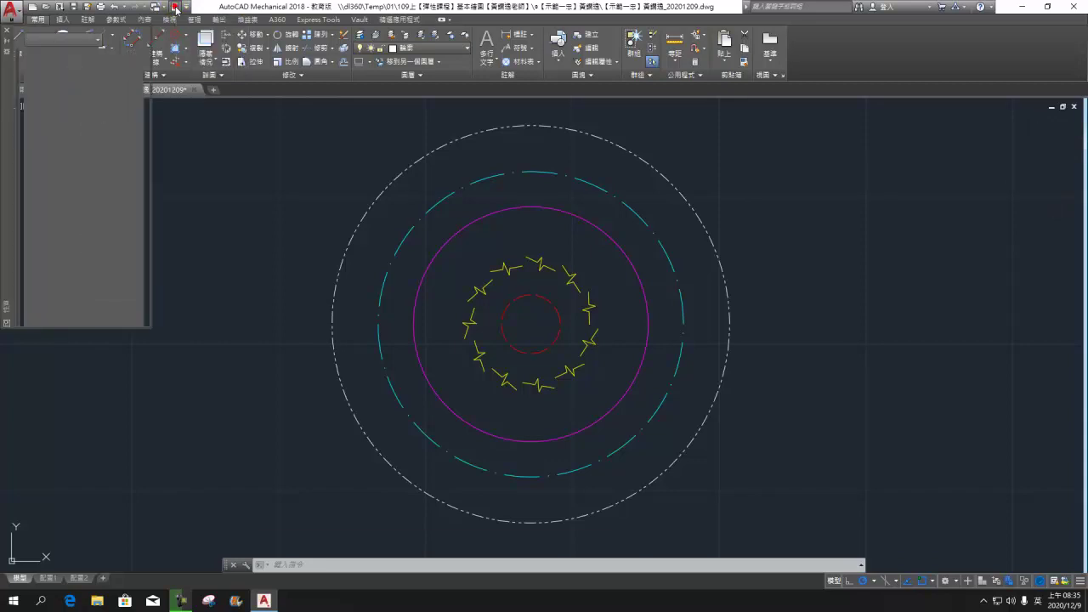
pyautogui.click(7, 34)
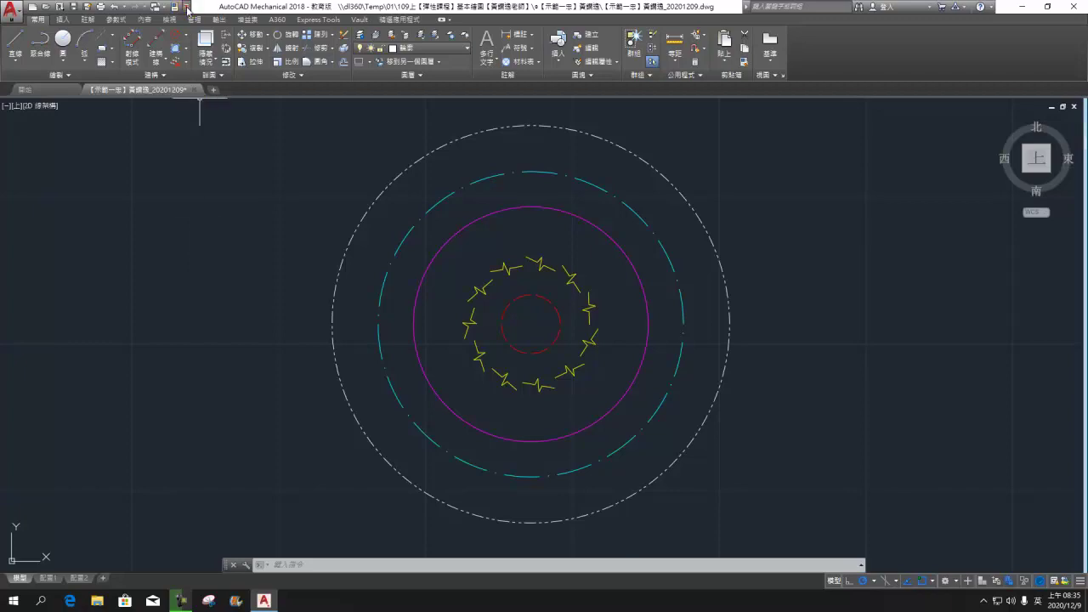
pyautogui.click(187, 8)
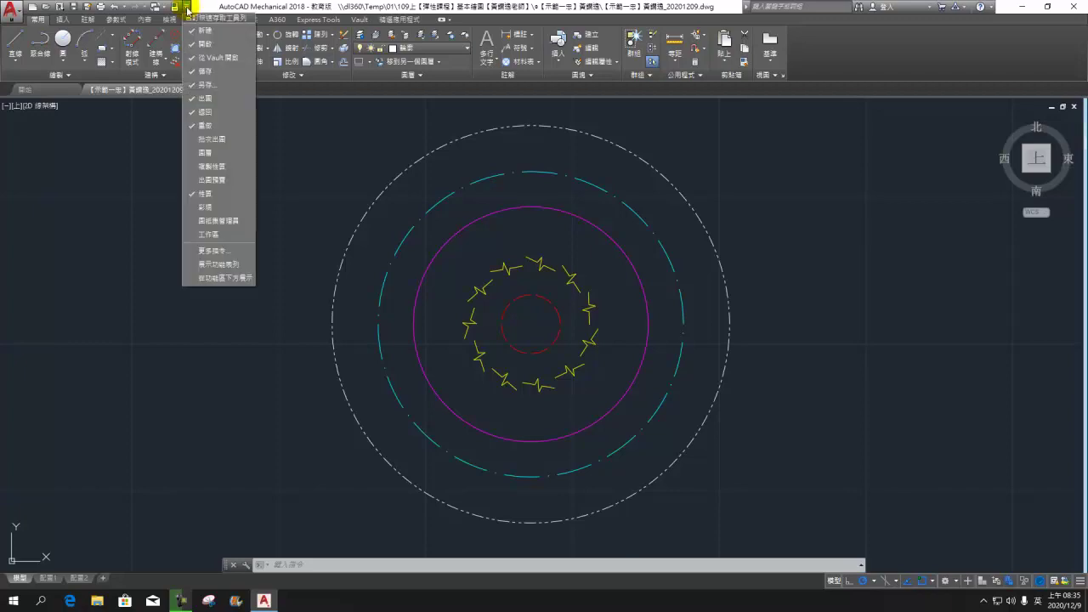
pyautogui.click(195, 194)
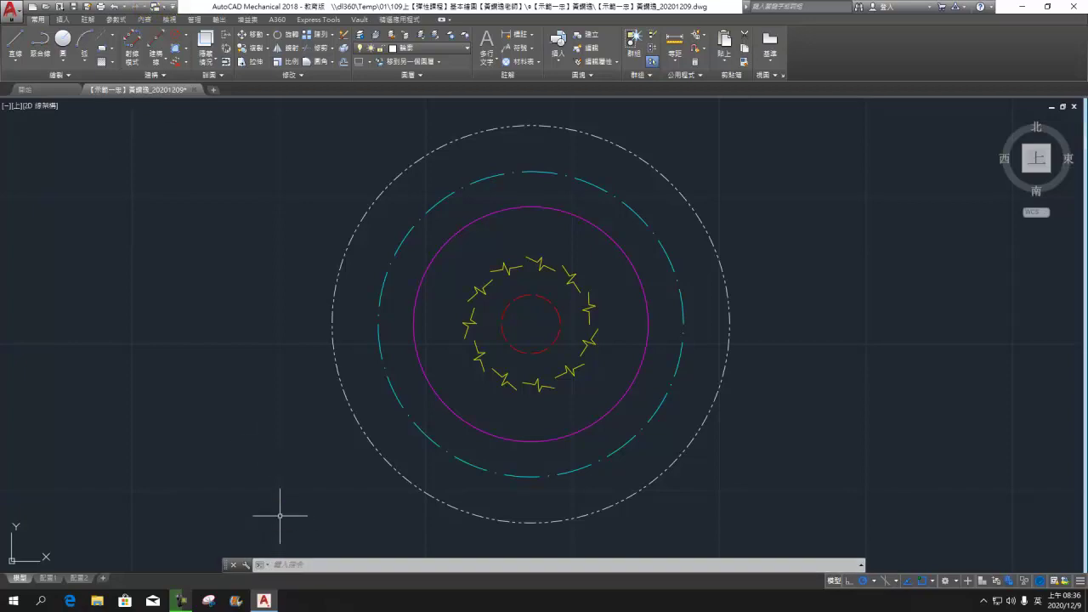
pyautogui.click(333, 565)
pyautogui.write('ch')
pyautogui.press('Return')
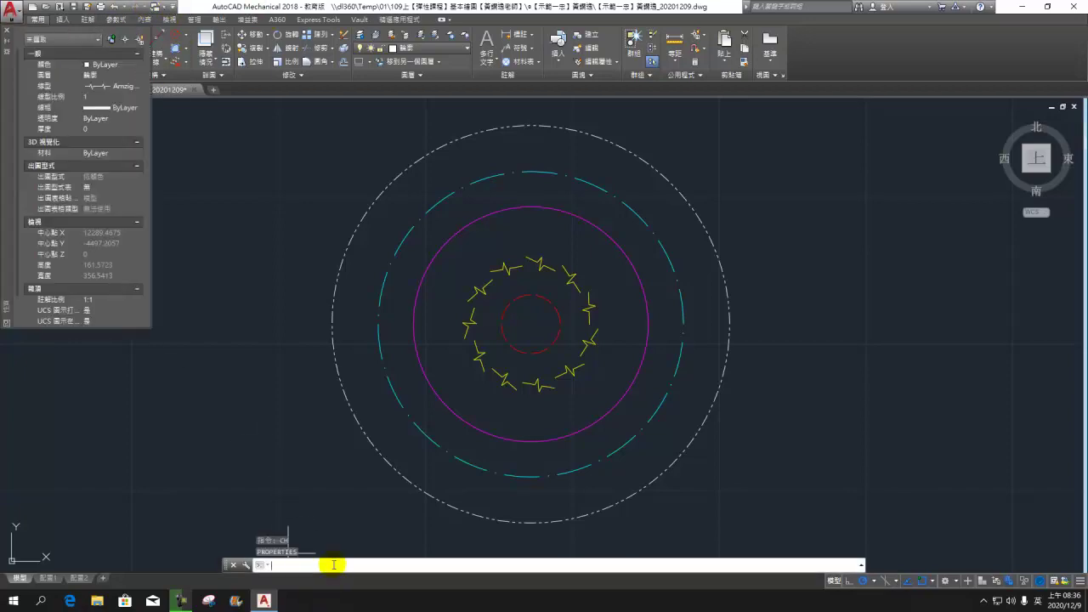
pyautogui.click(7, 31)
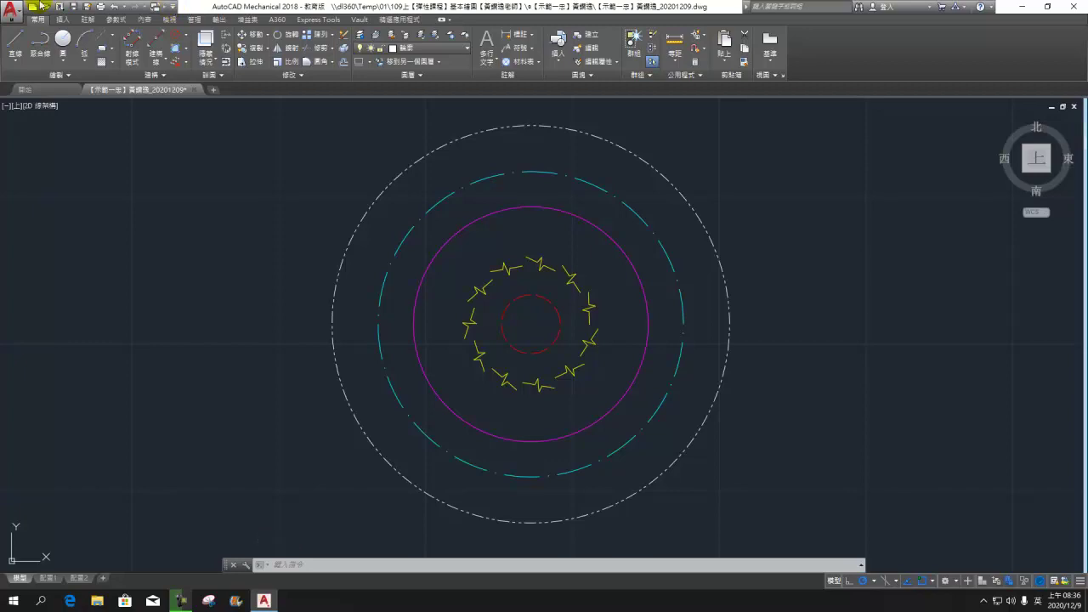
# Step: Add Properties to the Quick Access Toolbar, and add then remove the Layer selector
pyautogui.click(173, 9)
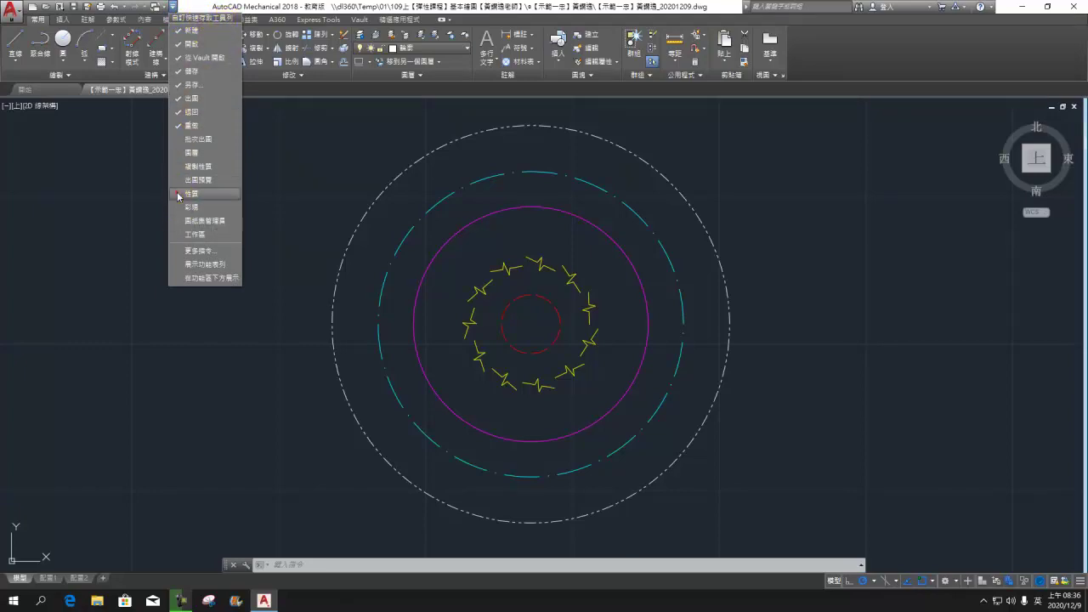
pyautogui.click(179, 196)
pyautogui.click(187, 9)
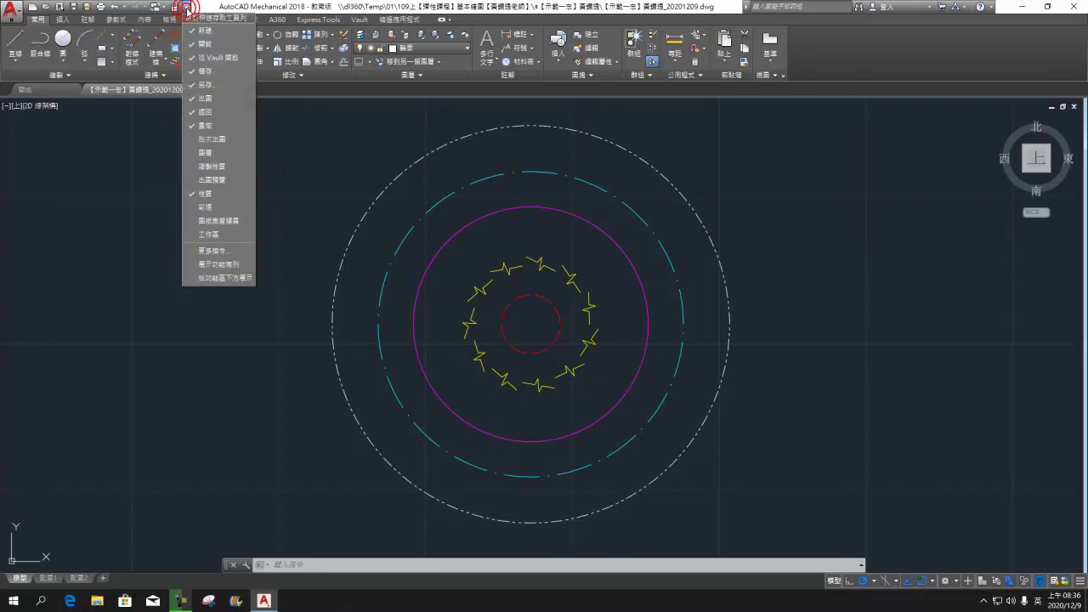
pyautogui.click(192, 155)
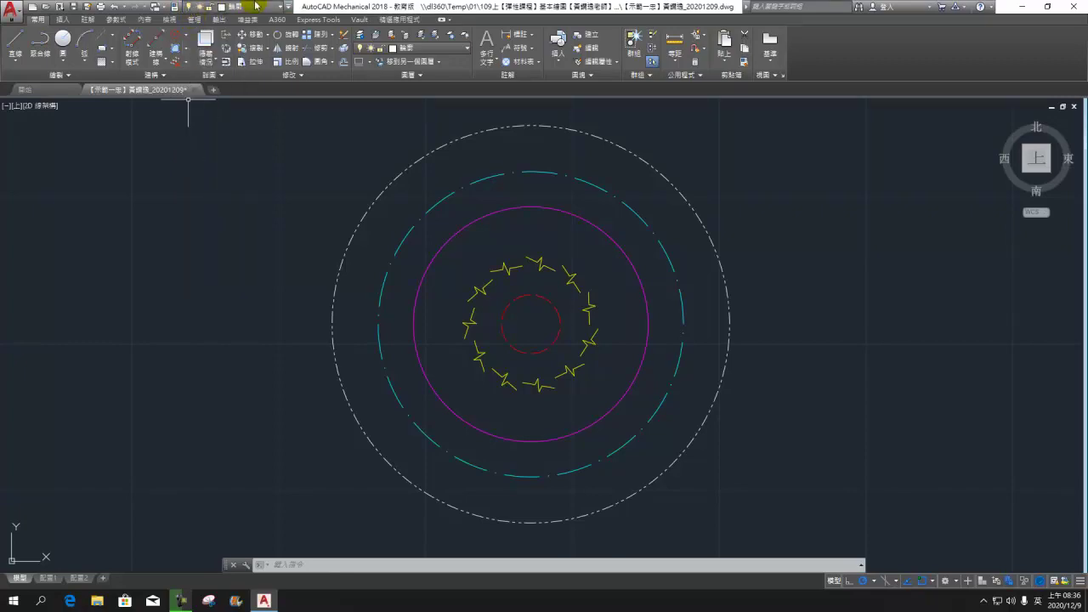
pyautogui.click(290, 6)
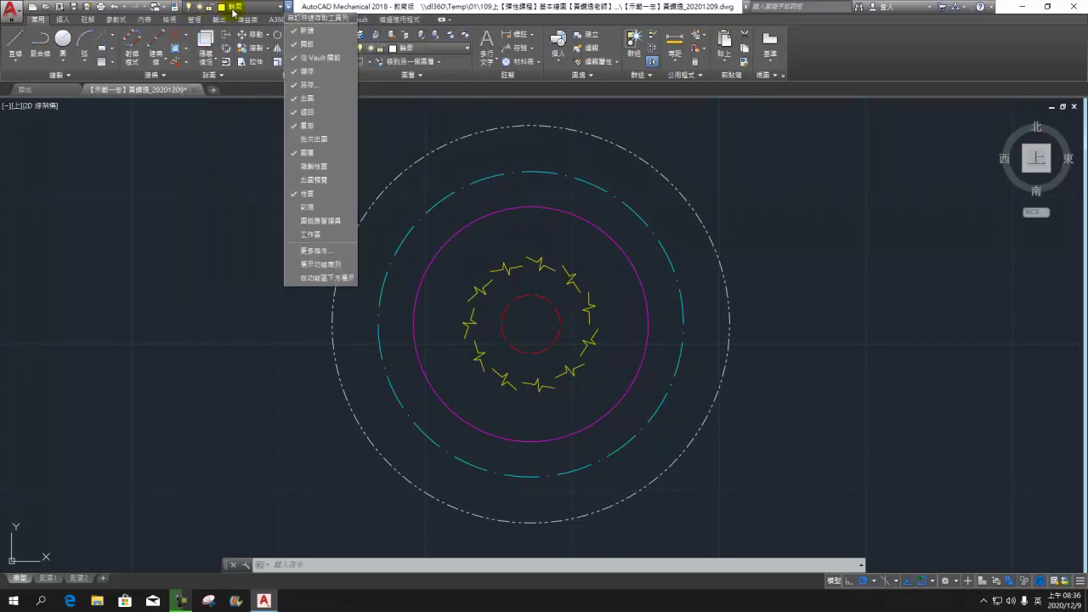
pyautogui.click(294, 154)
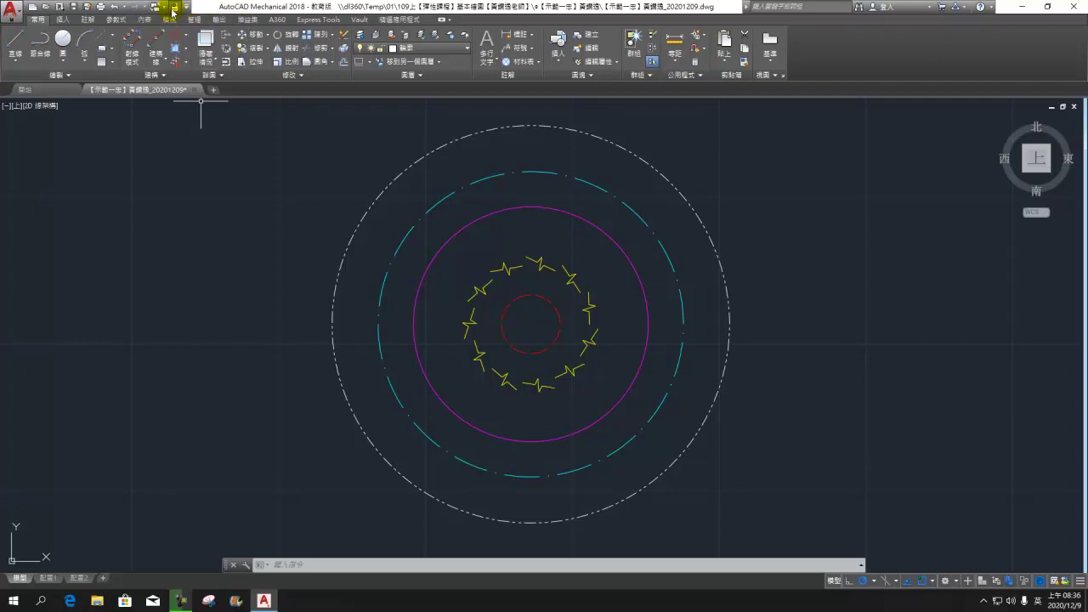
# Step: Close the customization list without changes and cancel a window selection on the drawing
pyautogui.click(185, 9)
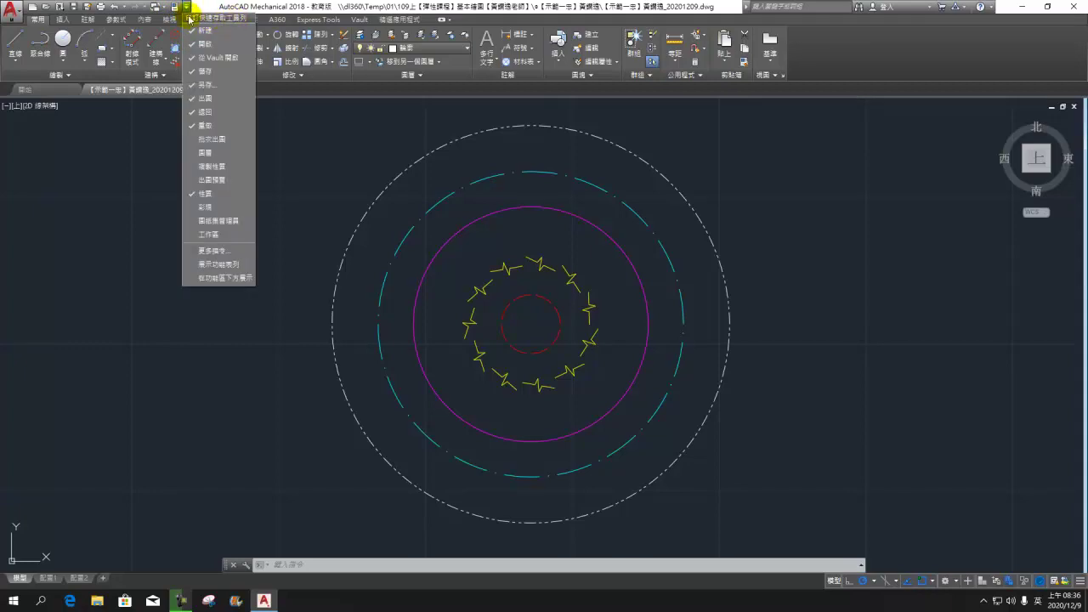
pyautogui.click(130, 175)
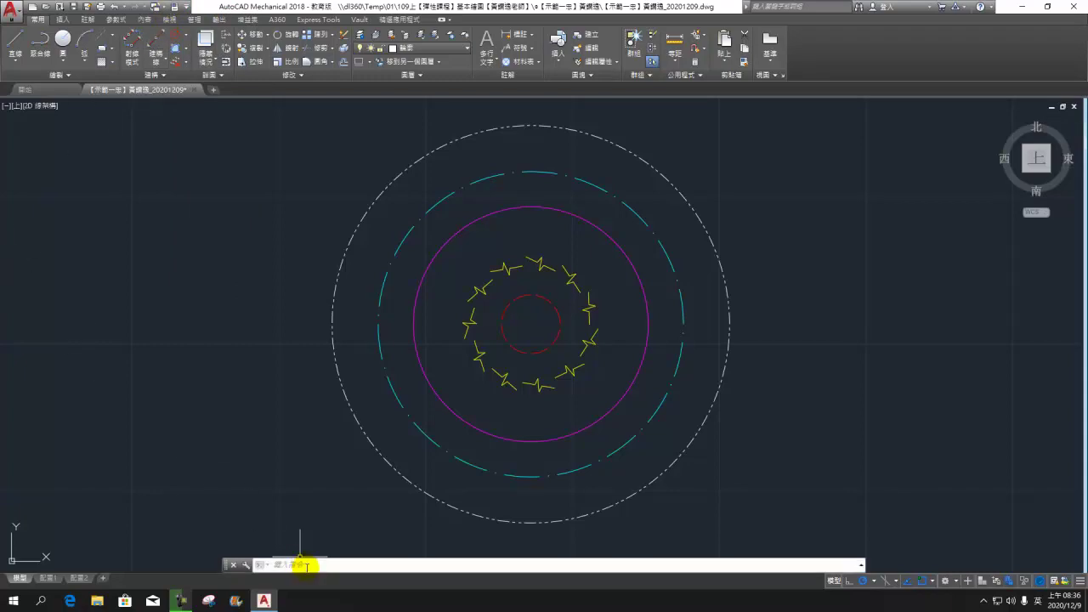
pyautogui.click(179, 425)
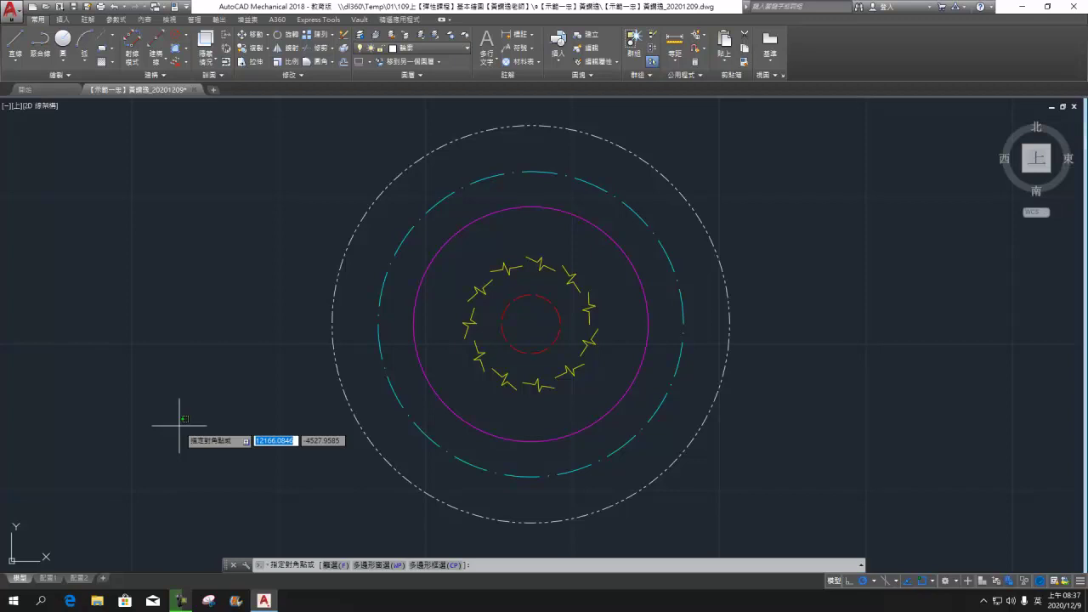
pyautogui.press('Escape')
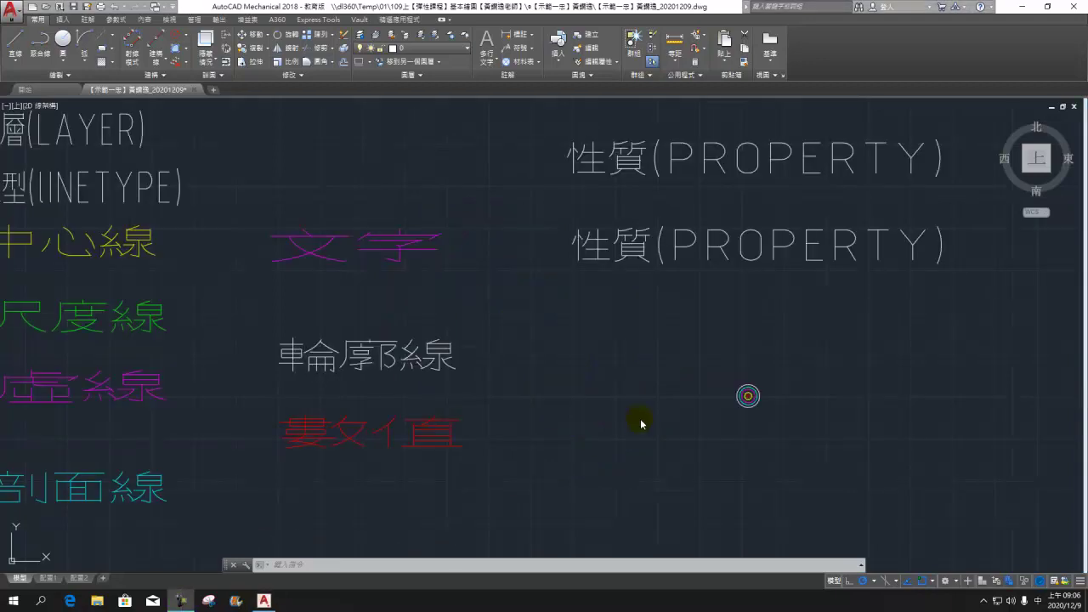
# Step: Pan to the 性質(PROPERTY) labels, then open Properties via CH and close it
pyautogui.moveTo(636, 323)
pyautogui.mouseDown(button='middle')
pyautogui.moveTo(535, 341)
pyautogui.moveTo(437, 330)
pyautogui.mouseUp(button='middle')
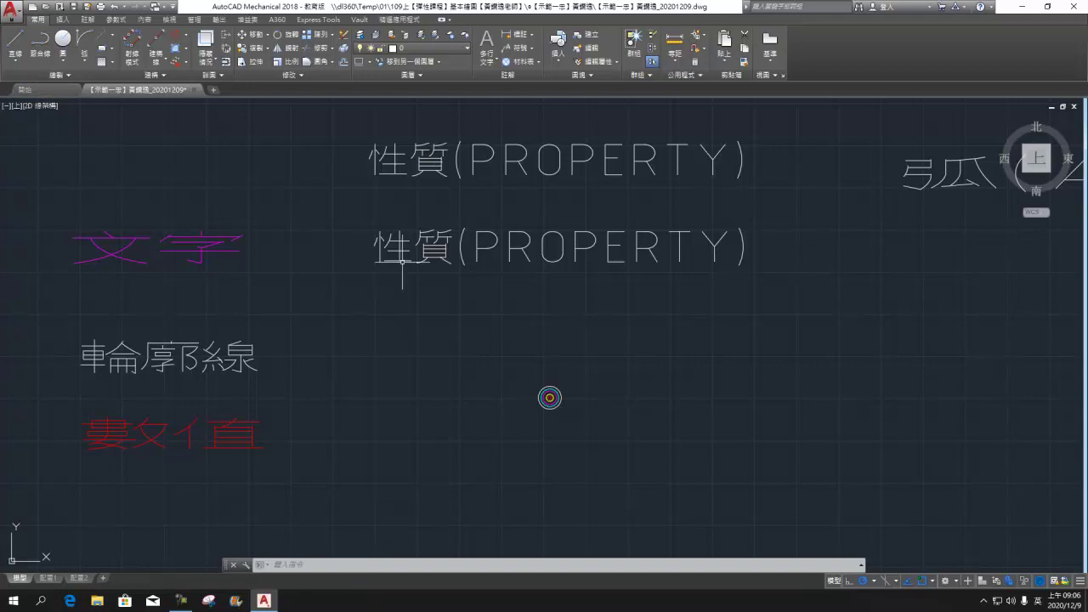
pyautogui.click(399, 567)
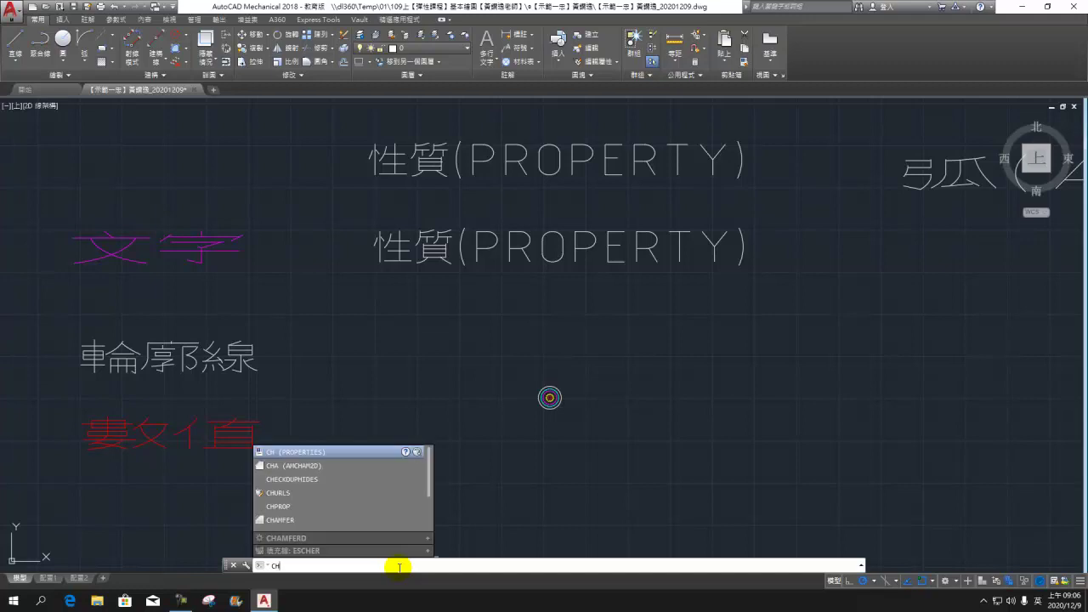
pyautogui.press('Return')
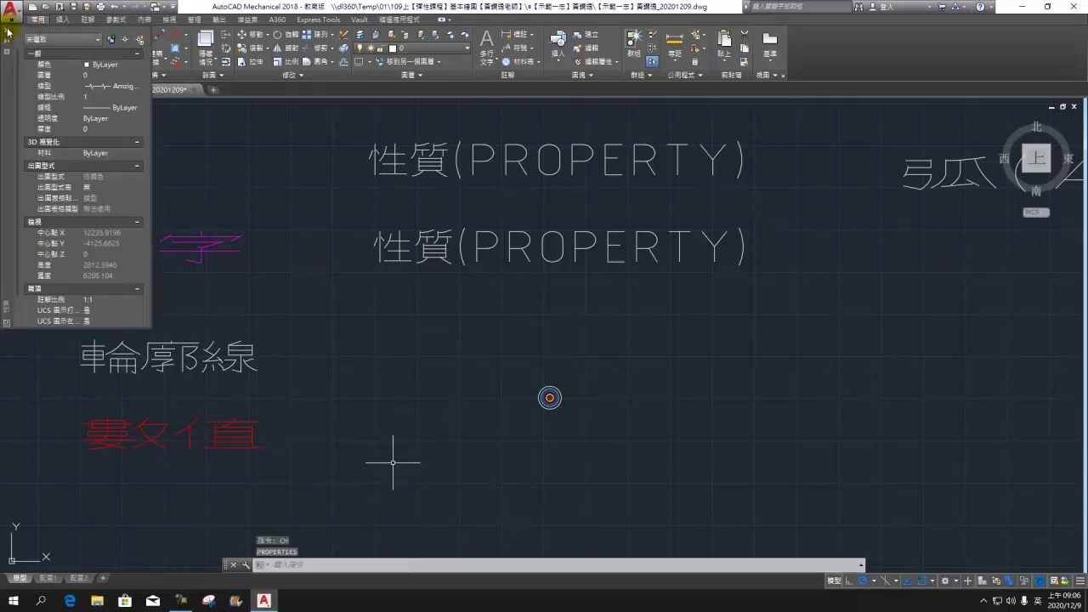
pyautogui.click(8, 33)
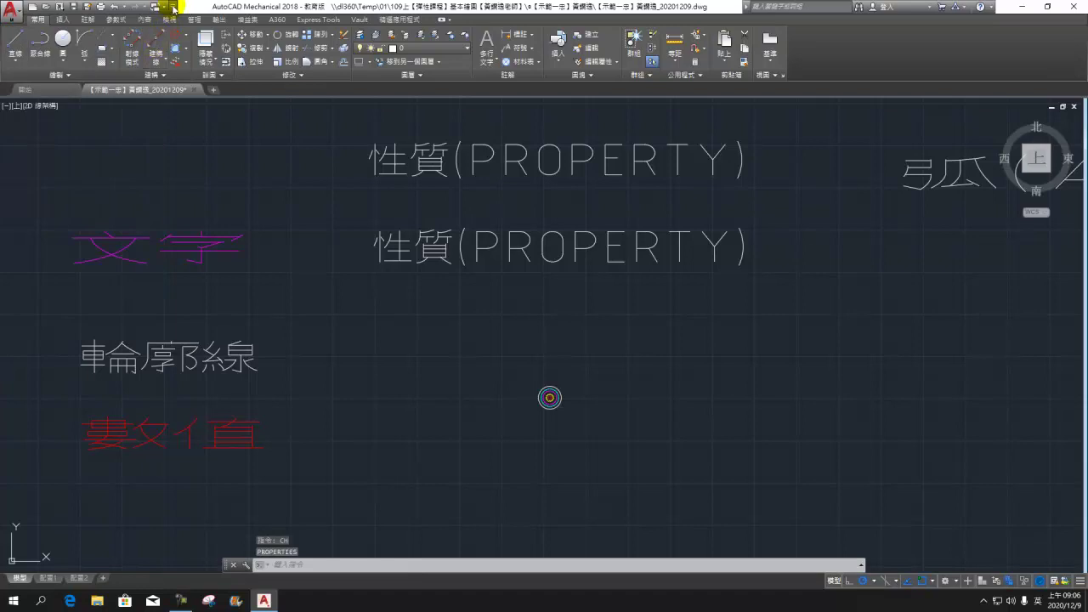
# Step: Remove the Properties shortcut from the Quick Access Toolbar, then open and close Properties from the View tab
pyautogui.click(174, 8)
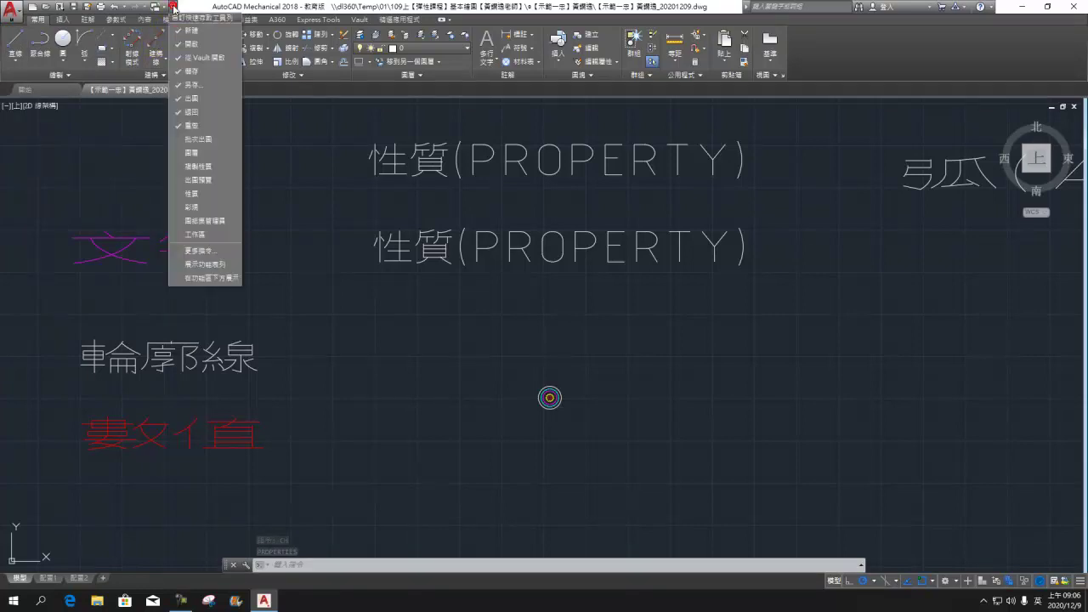
pyautogui.click(190, 195)
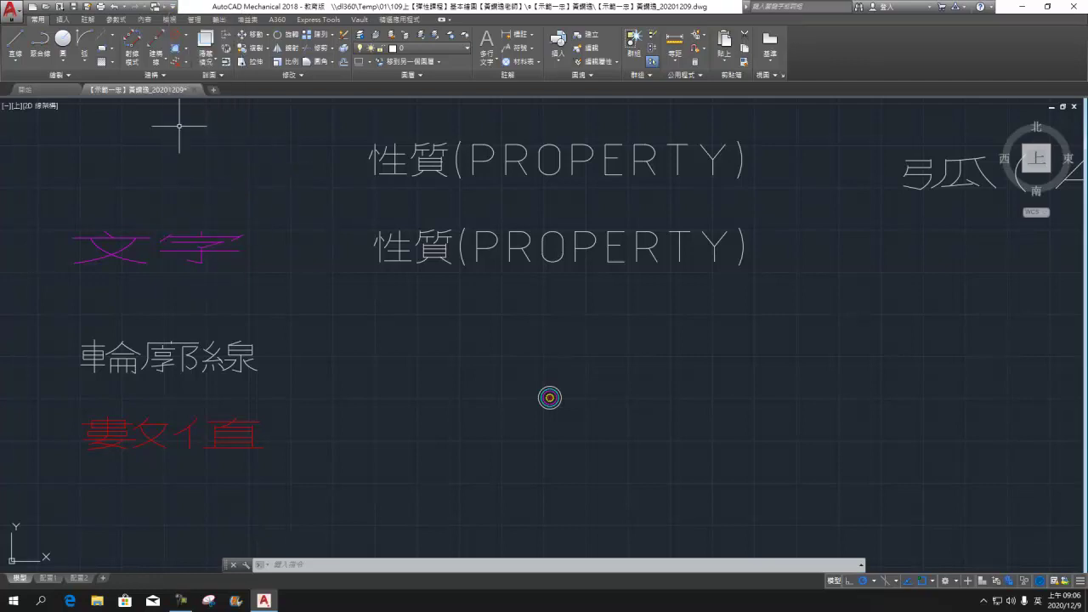
pyautogui.click(174, 20)
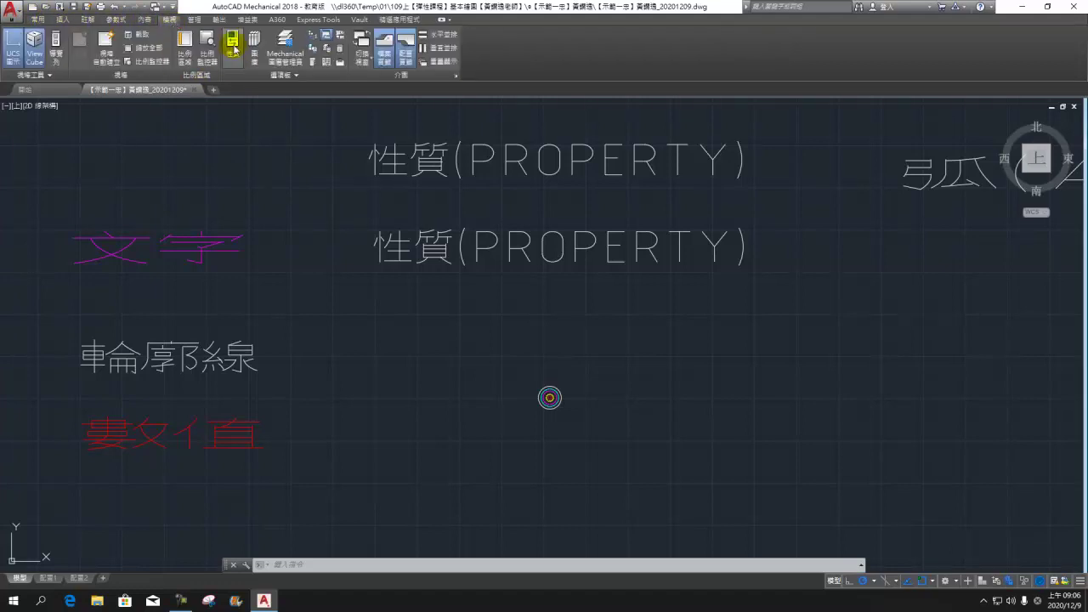
pyautogui.click(231, 38)
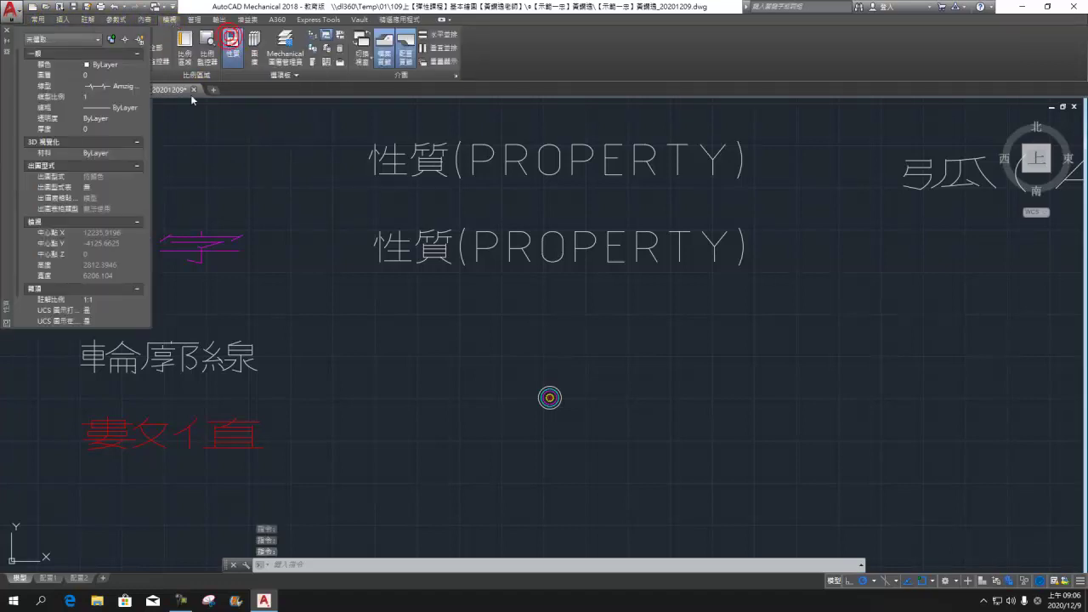
pyautogui.click(7, 34)
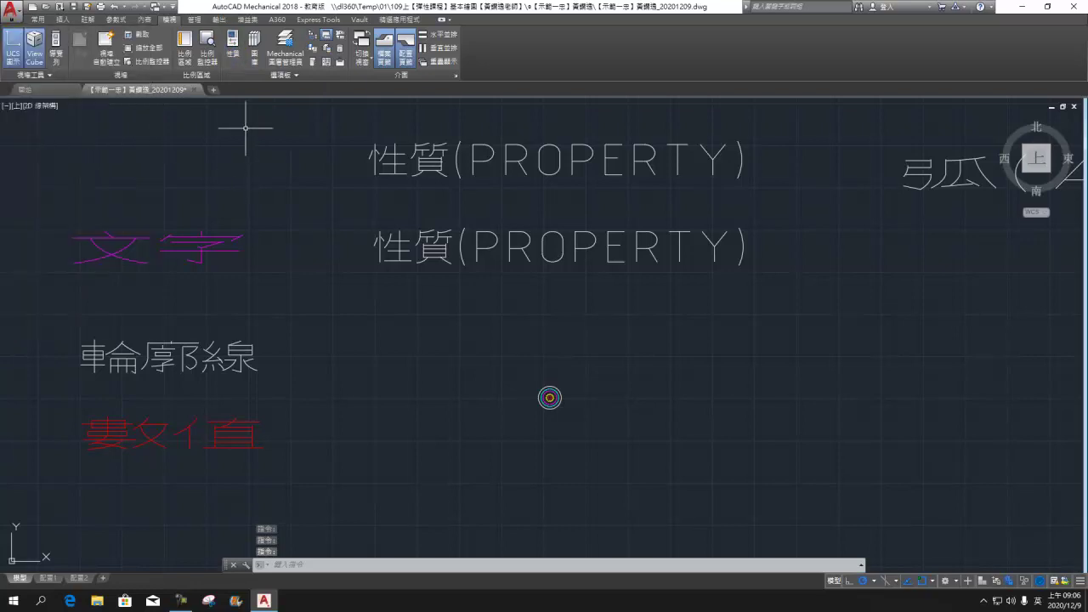